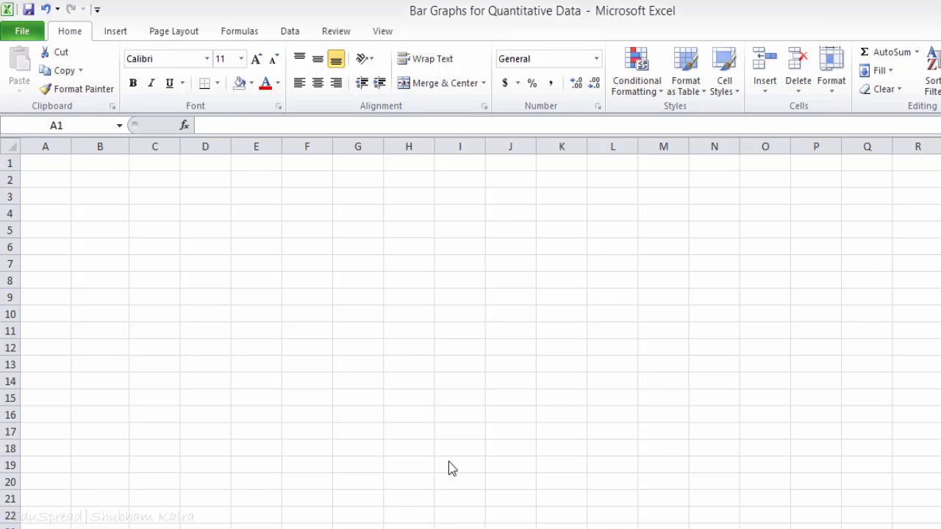
Step: Enter the headings Quarter in B2 and Sales in C2
click(97, 178)
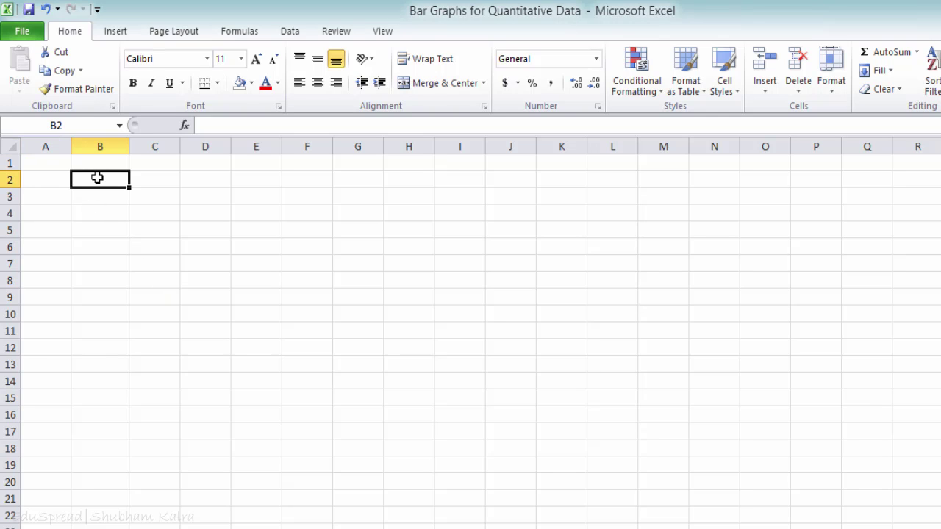
text(Quareter)
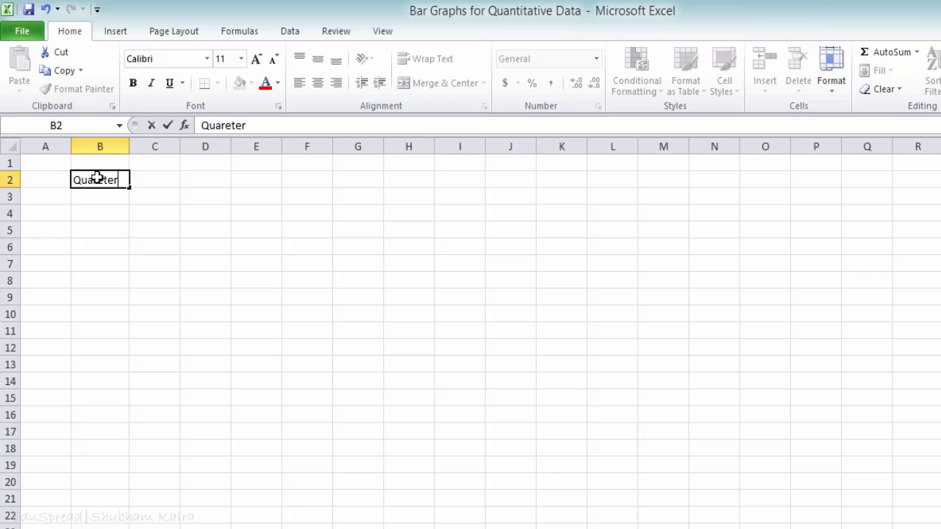
key(BackSpace)
key(BackSpace)
key(BackSpace)
key(BackSpace)
key(BackSpace)
text(rter)
key(Tab)
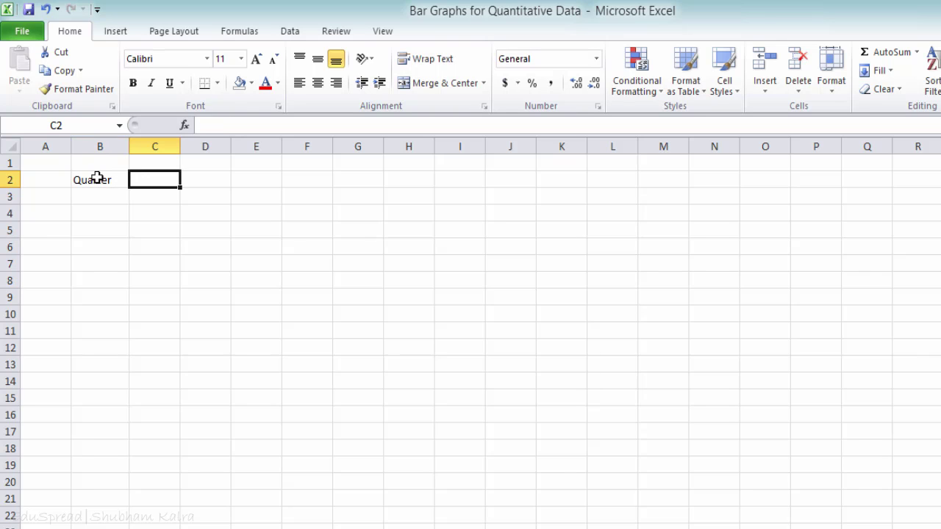
text(Sales)
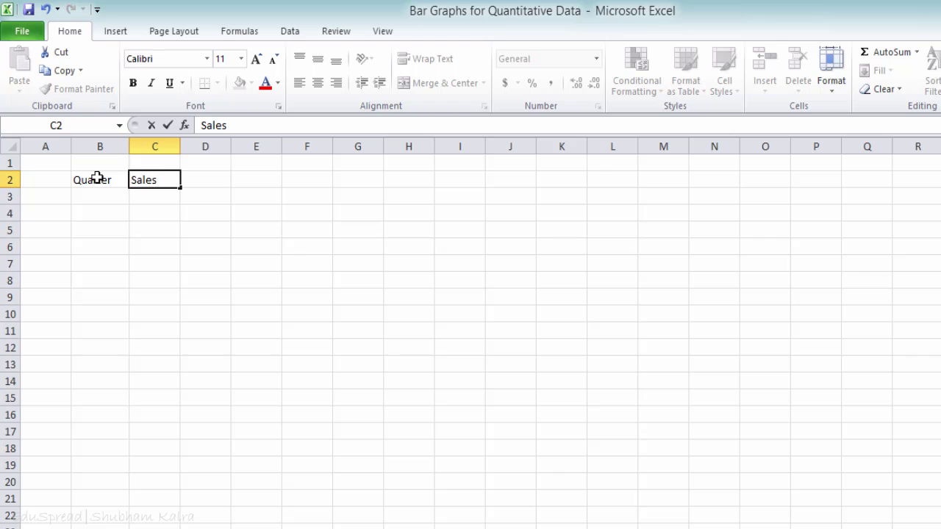
key(Return)
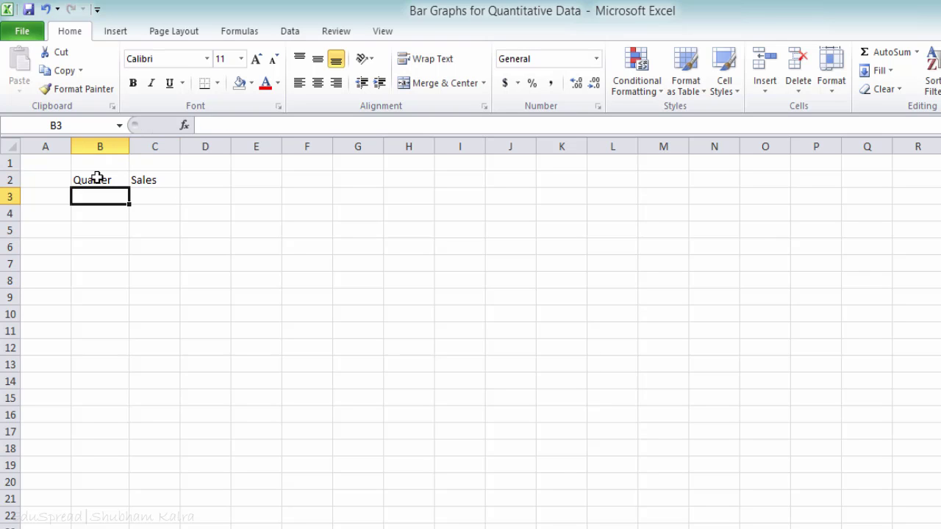
Step: List the quarters Jan to Mar, Apr to Jun, July to Sep and Oct to Dec down column B
text(Jan to)
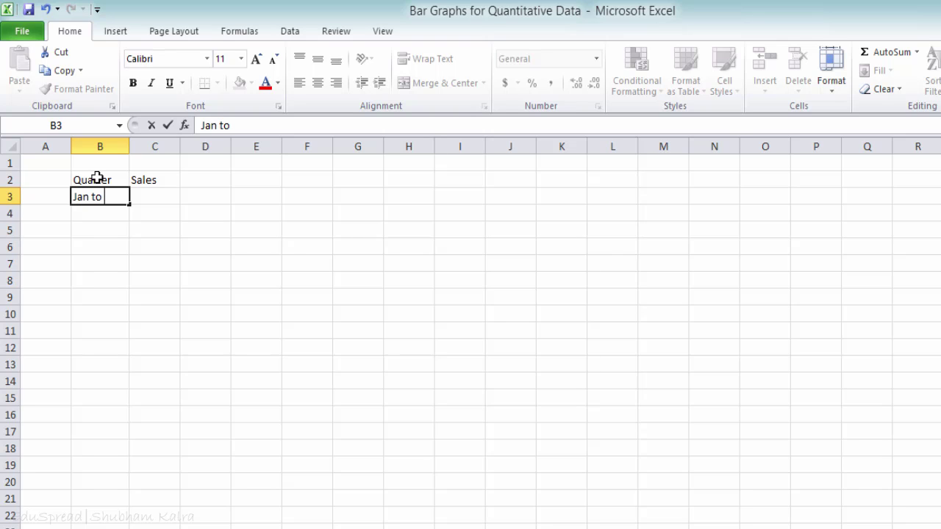
text( Mar)
key(Return)
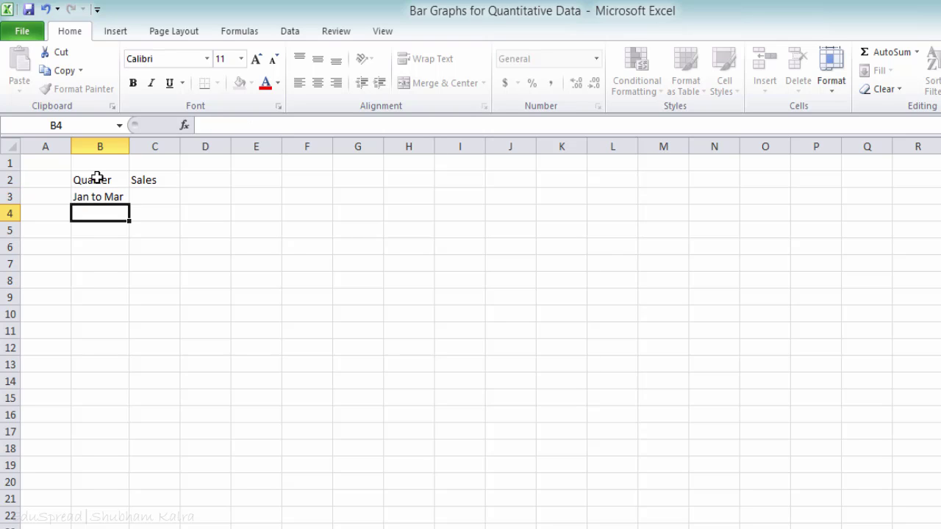
text(Ap)
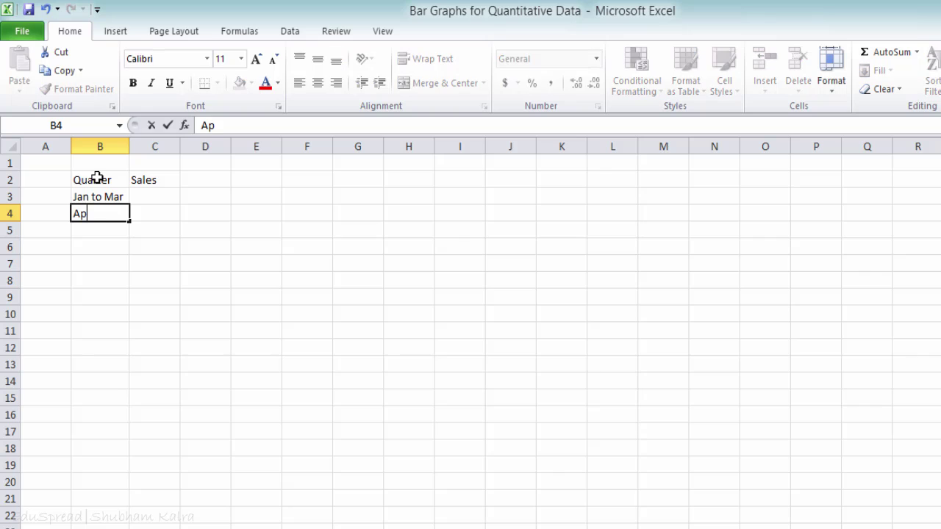
text(r to Jun)
key(Return)
text(J)
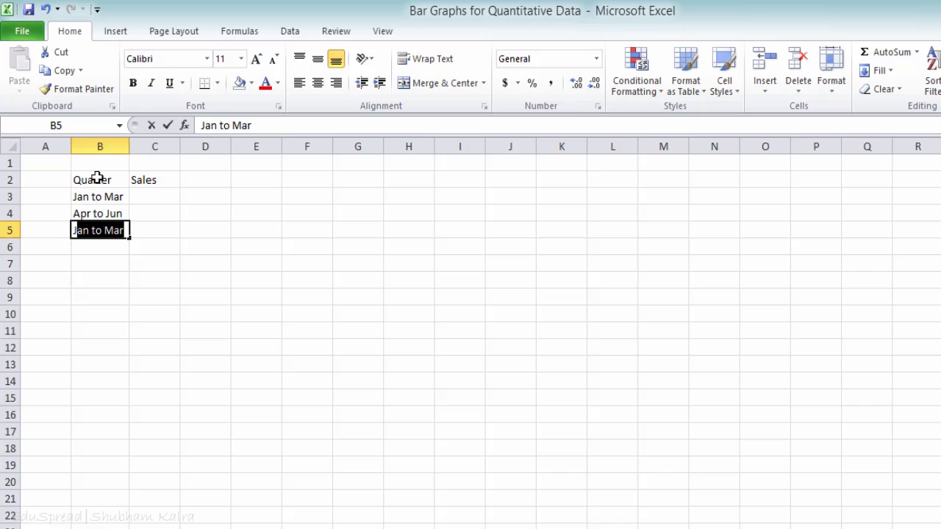
text(ultt)
key(BackSpace)
key(BackSpace)
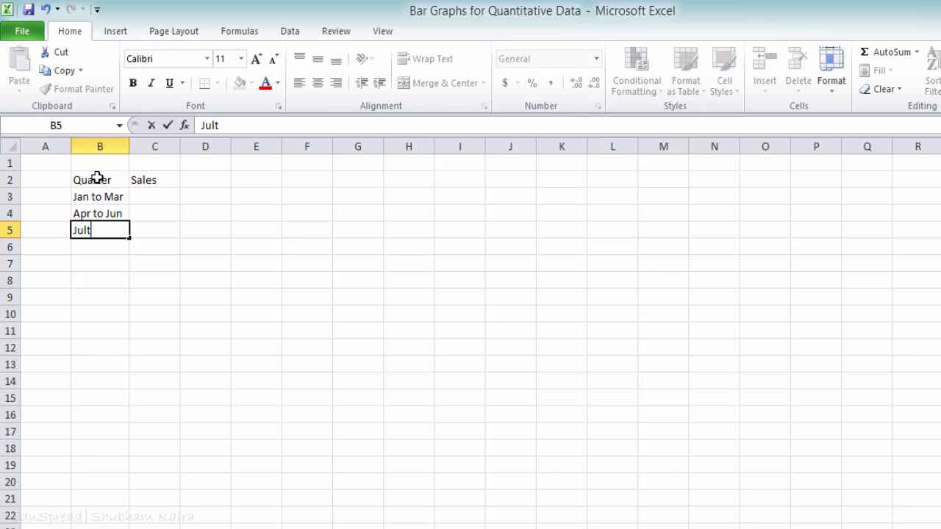
text(ty)
key(BackSpace)
key(BackSpace)
key(BackSpace)
text(y to Sep)
key(Return)
text(Oct to )
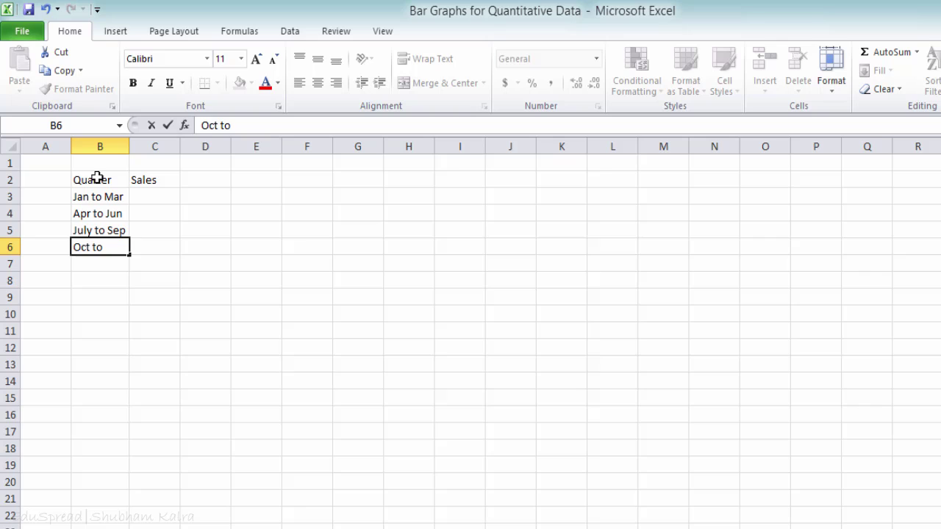
text(Dec)
key(Tab)
Step: Give the Quarter and Sales heading cells a light tan fill
drag(98, 192, 149, 175)
click(103, 229)
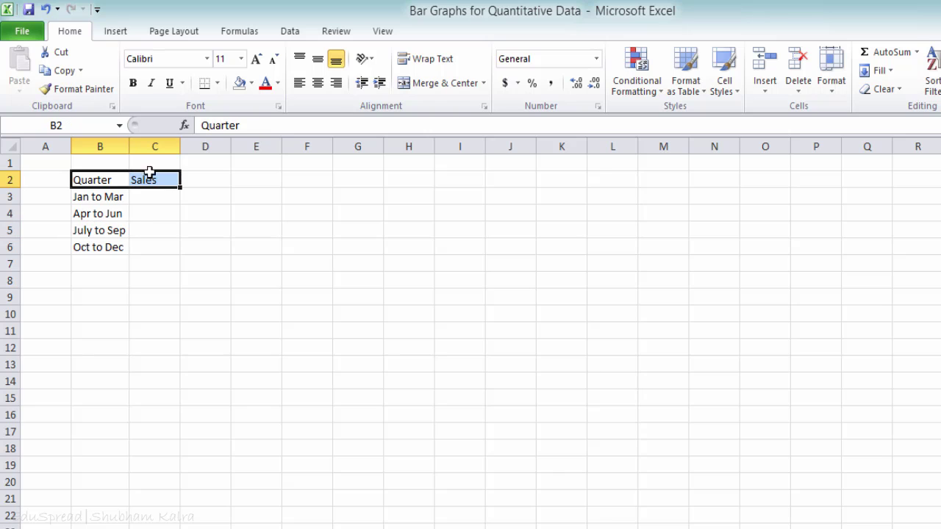
click(251, 83)
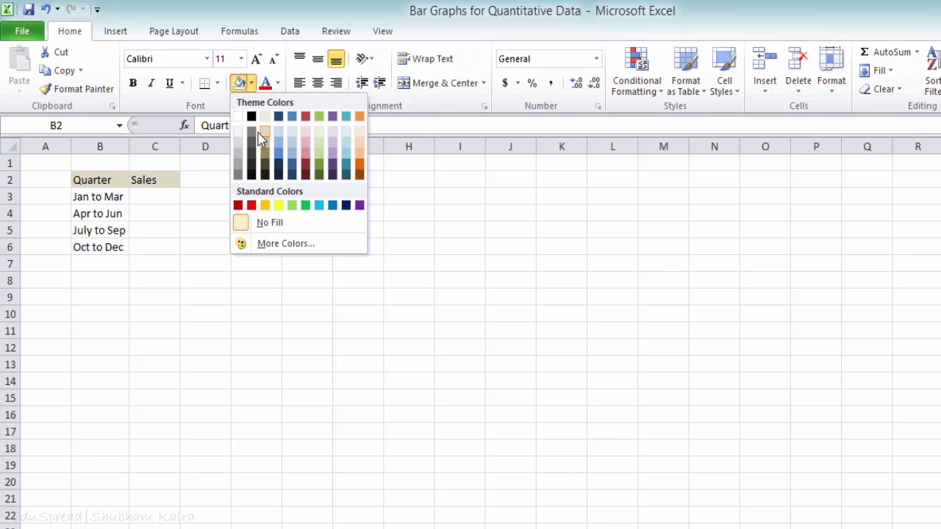
click(265, 116)
click(243, 233)
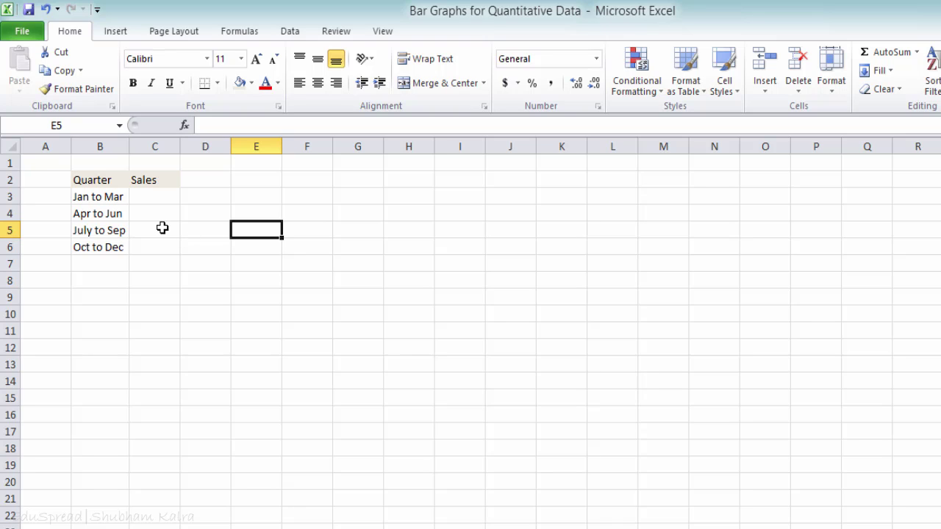
Step: Enter sales values 23 and 45 for the first two quarters
click(141, 262)
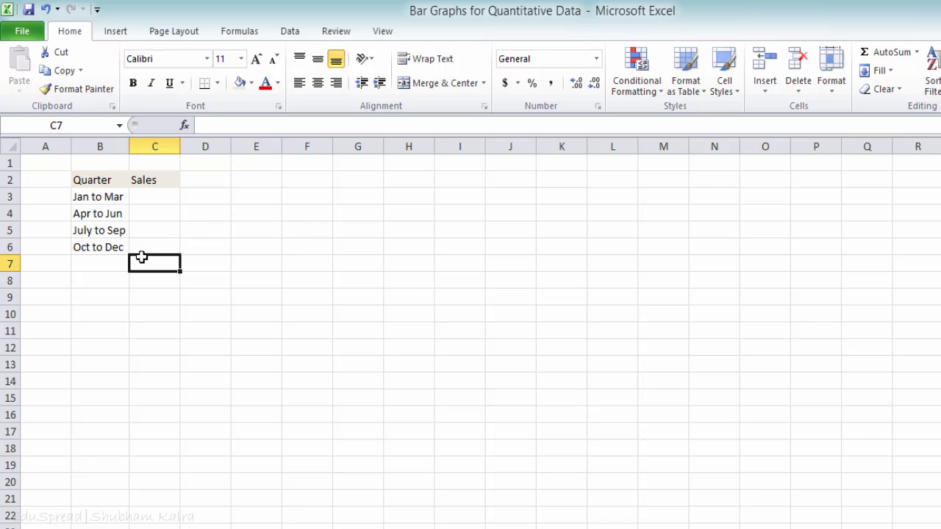
click(160, 195)
text(23)
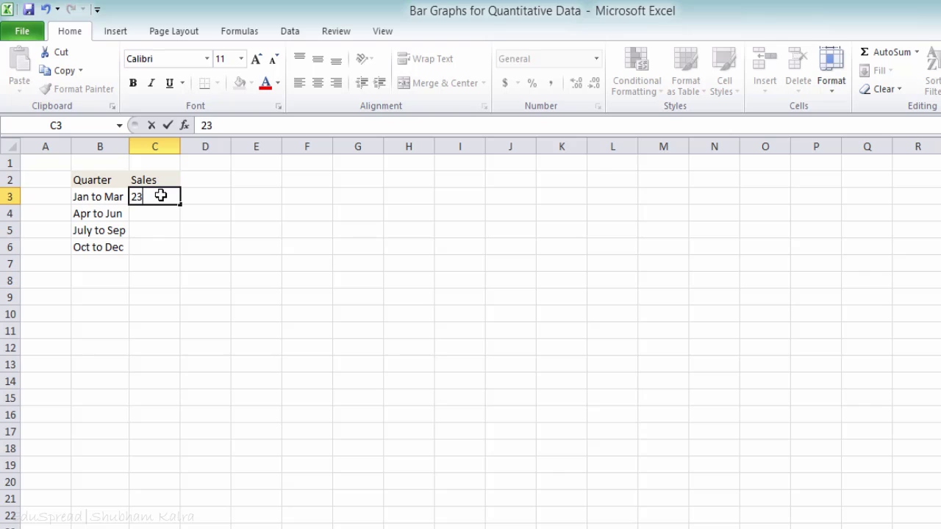
key(Return)
text(45)
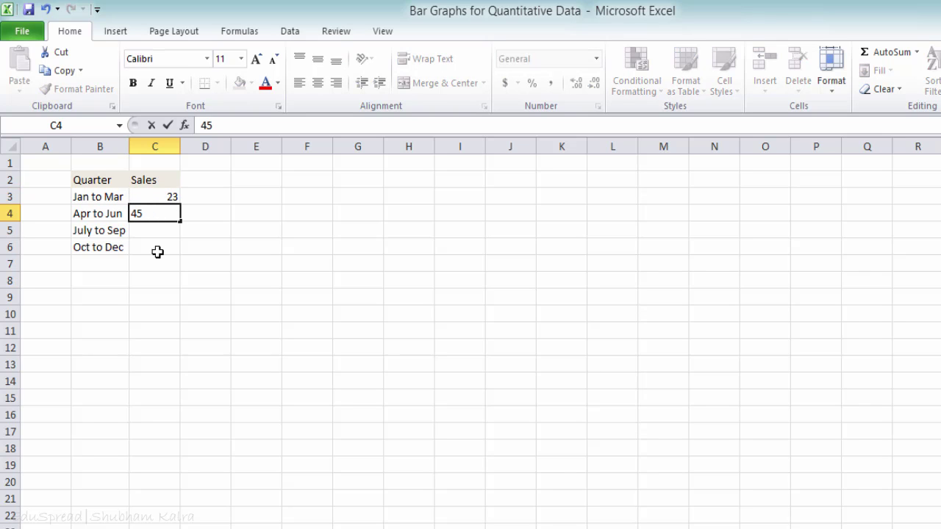
Step: Rename the Sales heading to Sales('00$)
click(167, 178)
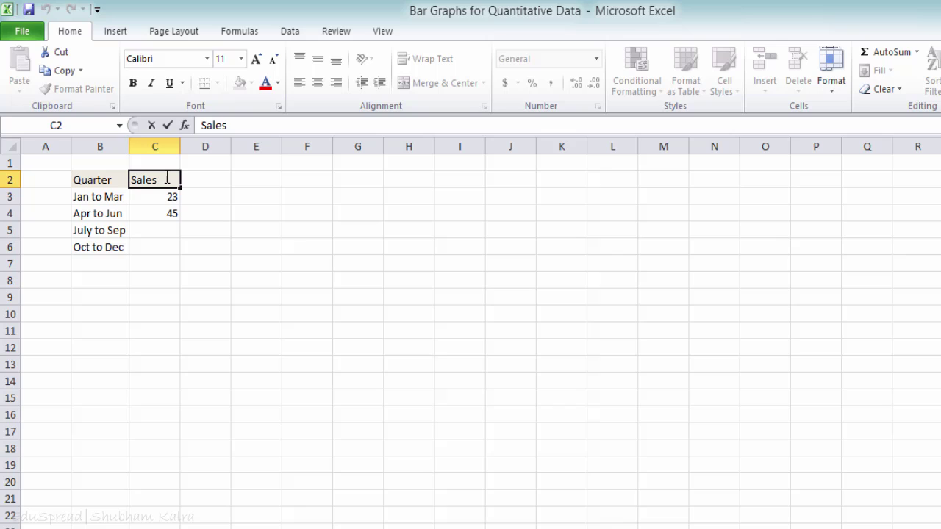
text(('00$))
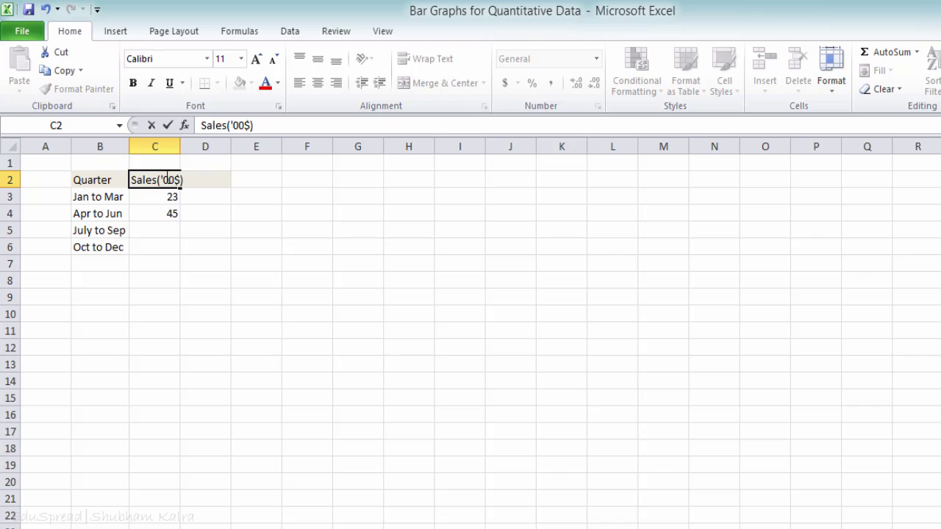
key(Return)
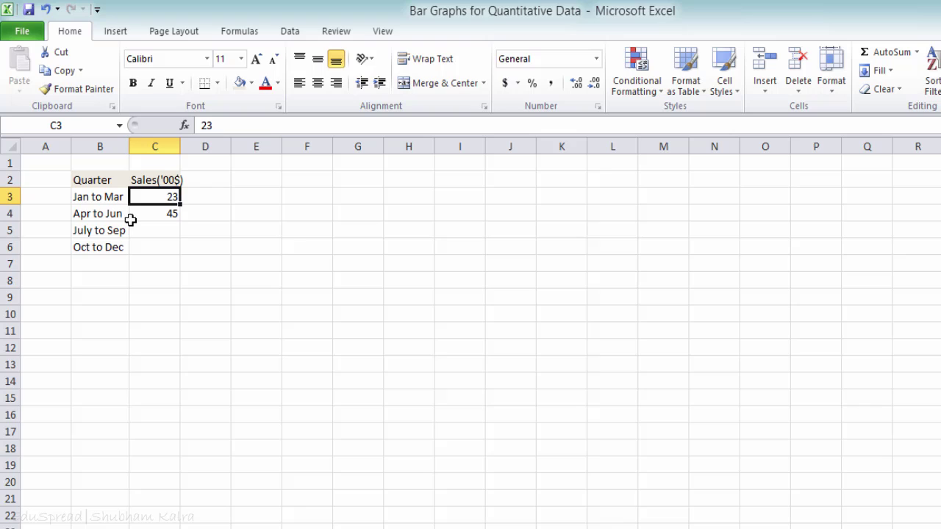
Step: Enter 31 and 41 as sales for July to Sep and Oct to Dec
click(167, 226)
text(31)
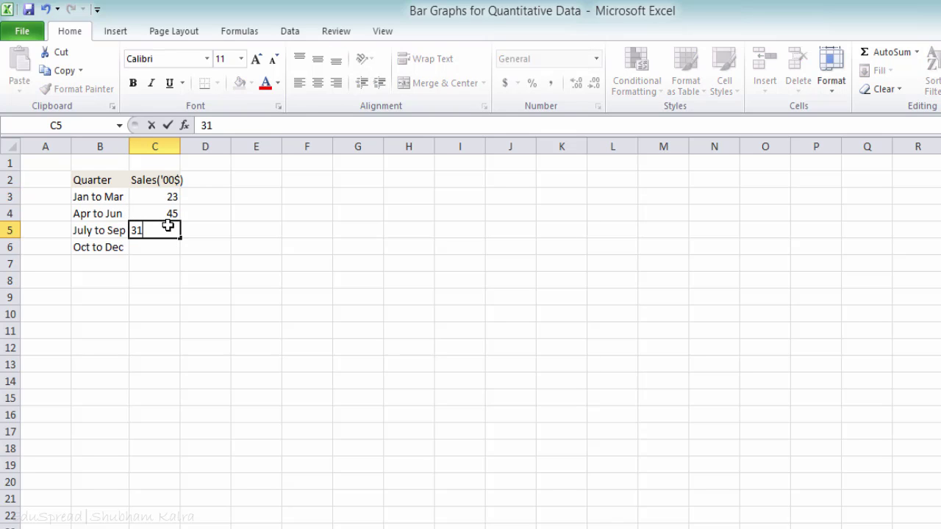
key(Return)
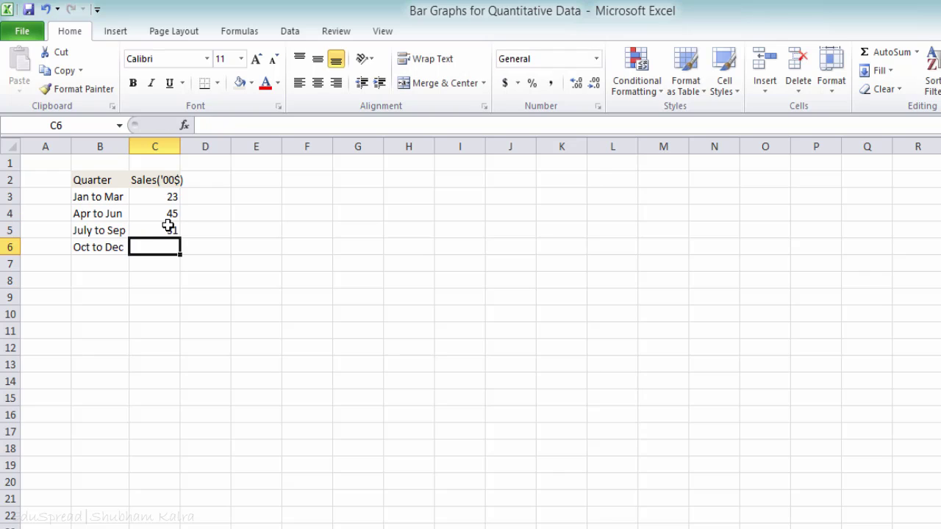
text(41)
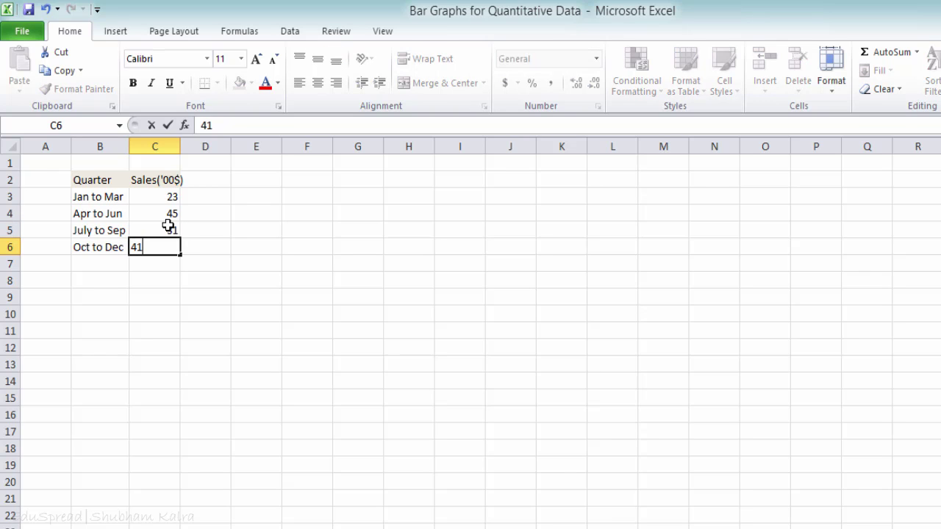
key(Return)
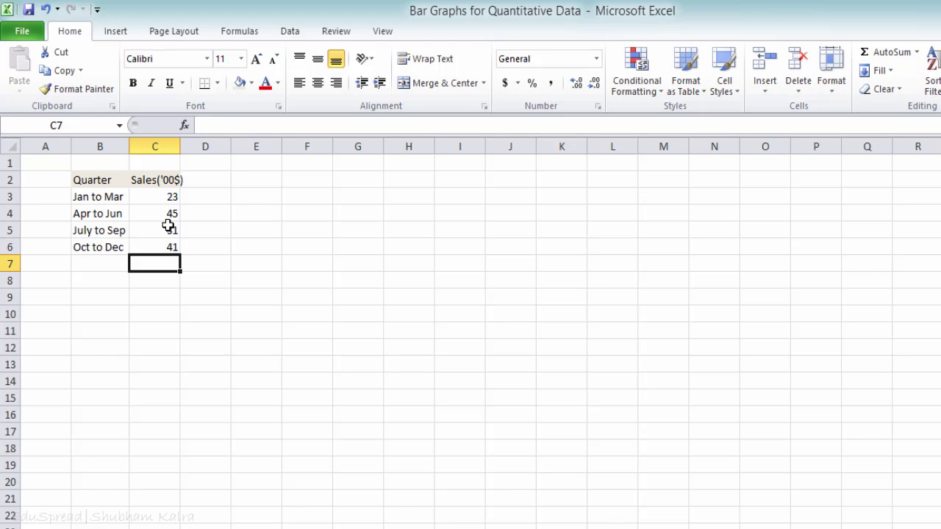
Step: Insert a 2-D clustered column chart from the B2:C6 quarterly sales table
click(126, 313)
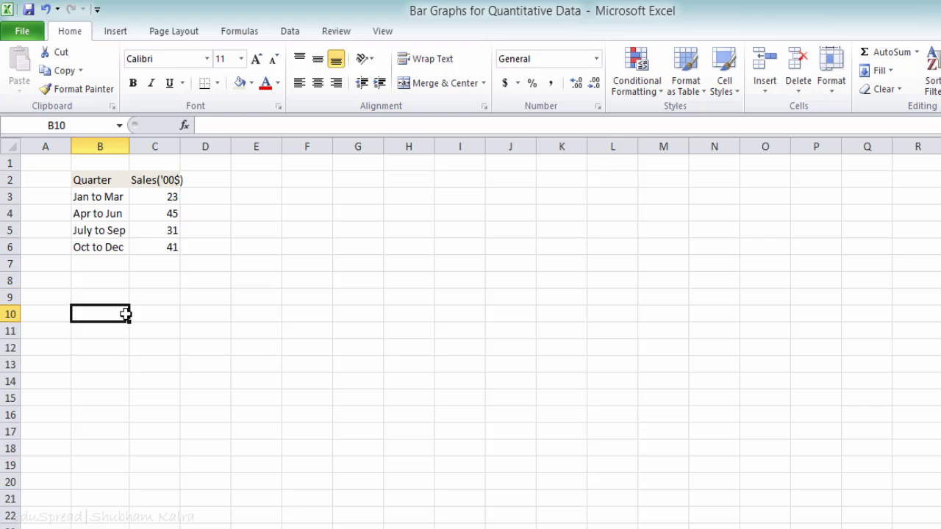
click(111, 181)
drag(111, 181, 150, 247)
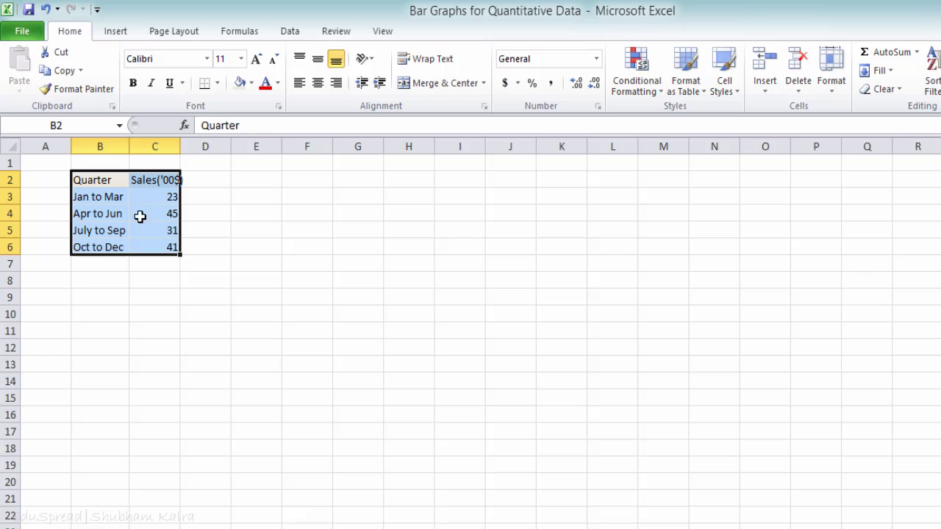
click(118, 31)
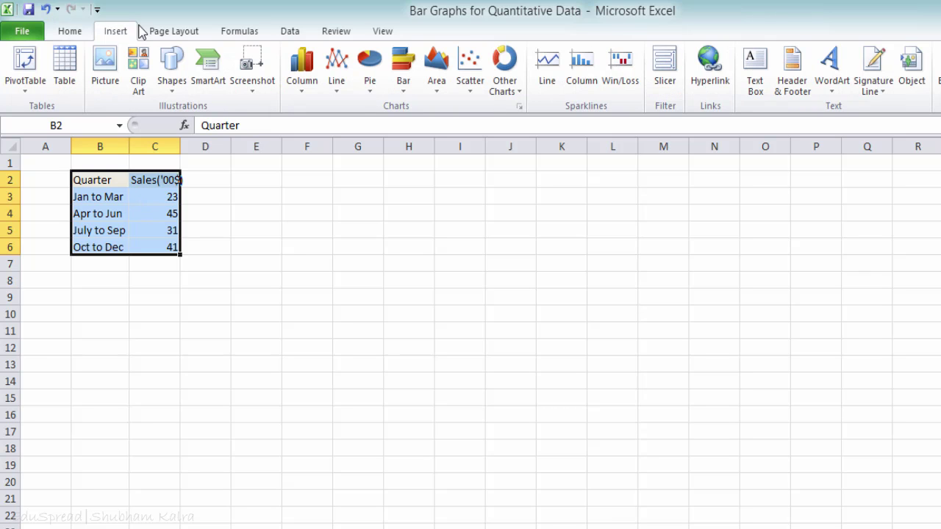
click(299, 86)
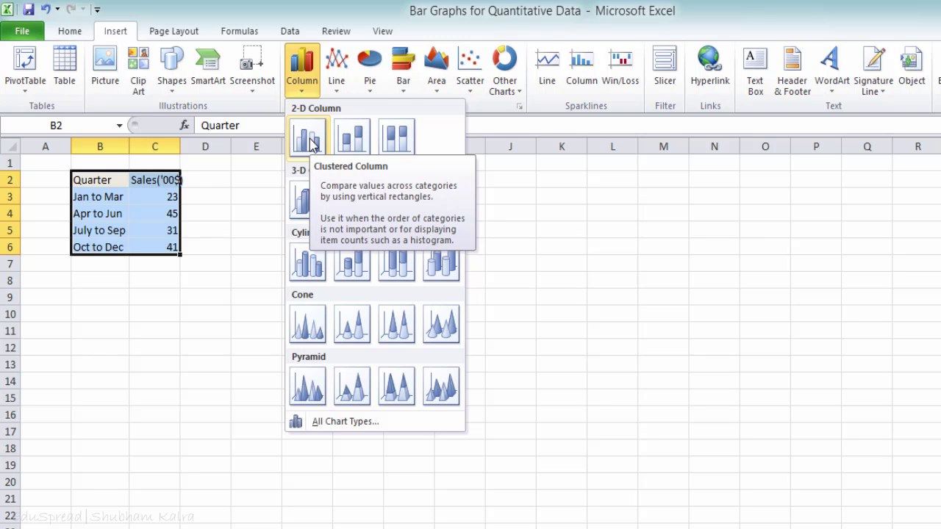
click(310, 143)
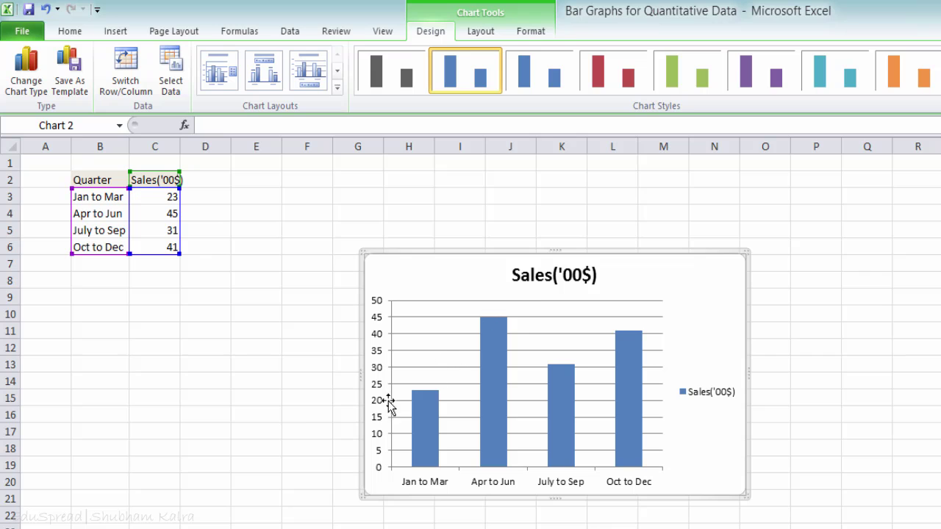
Step: Append ' - 2014' to the C2 header so it reads Sales('00$) - 2014
click(292, 414)
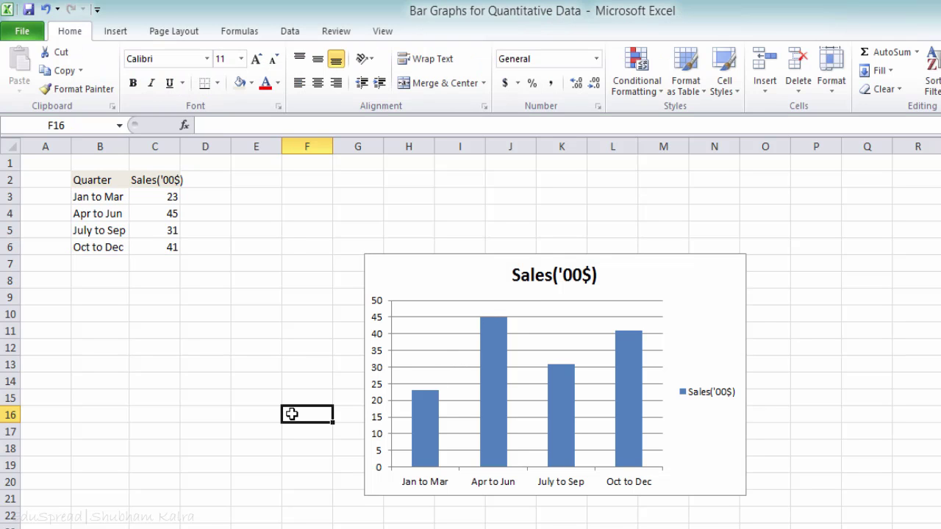
click(164, 172)
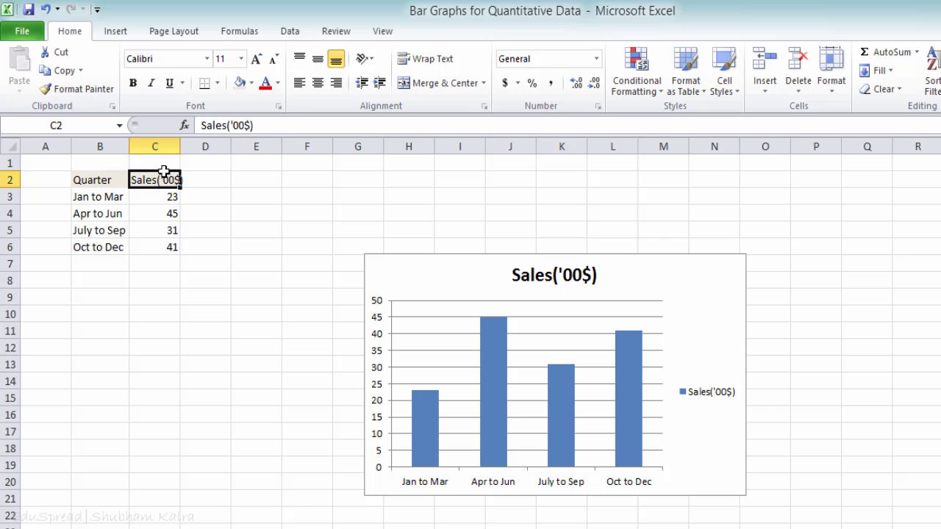
click(293, 128)
text(- 2)
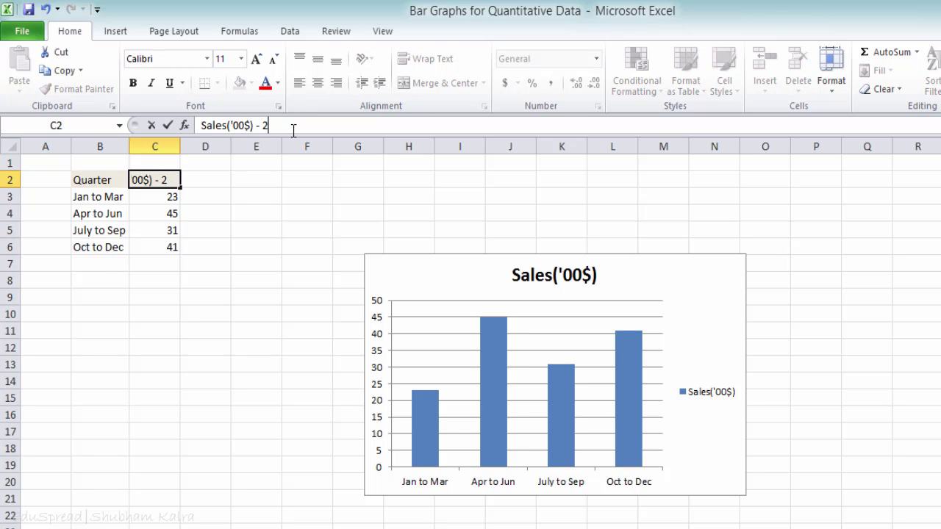
text(014)
click(178, 359)
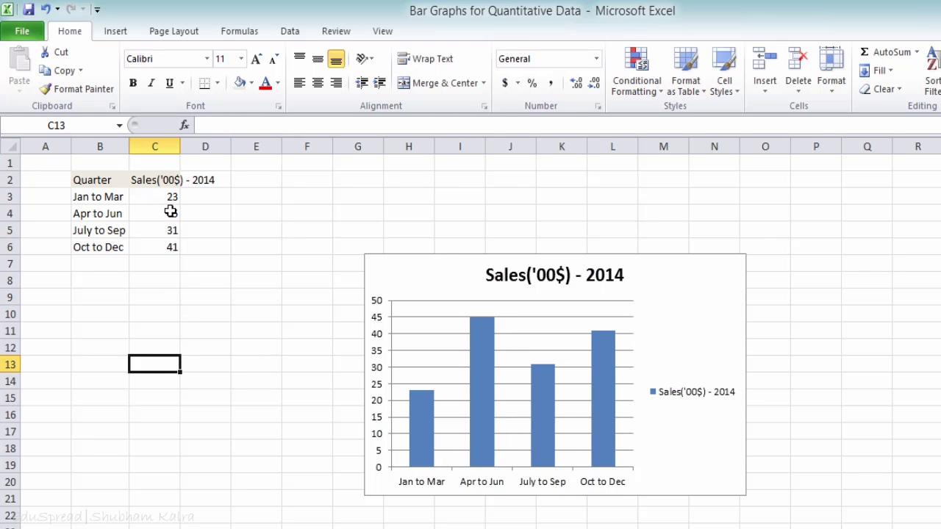
Step: Autofit column C and copy the 2014 sales column C2:C6 into column D
double_click(179, 146)
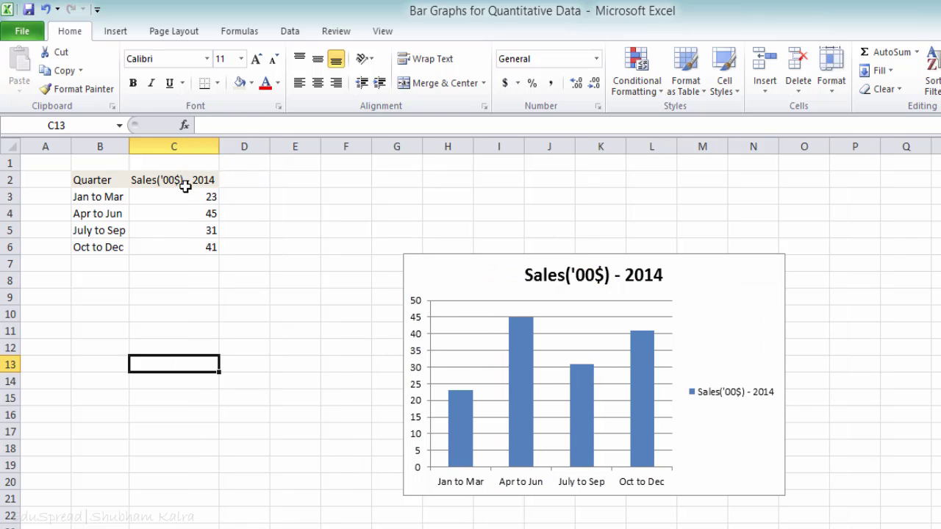
drag(183, 185, 194, 244)
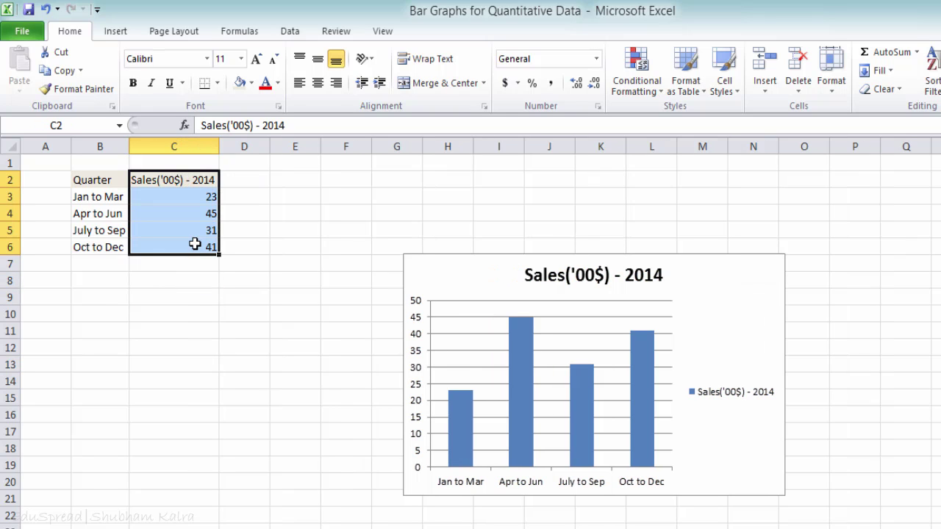
key(ctrl+c)
click(253, 183)
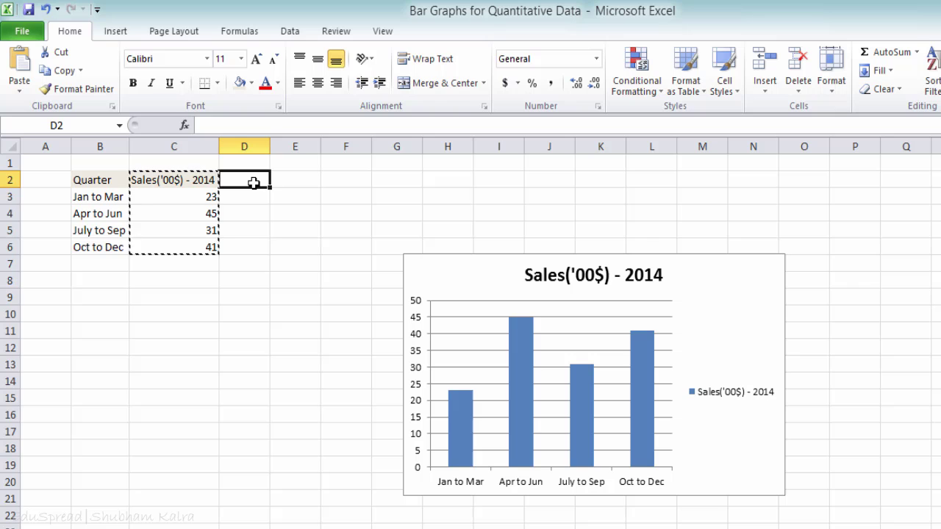
key(ctrl+v)
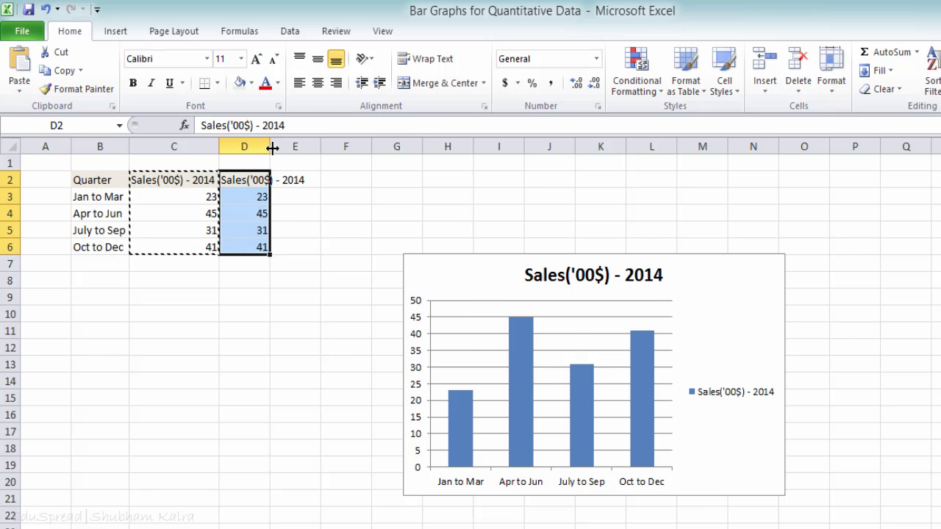
double_click(269, 147)
Step: Retitle D2 as Sales('00$) - 2015 and enter 19, 49, 33 and 39 below it
click(287, 180)
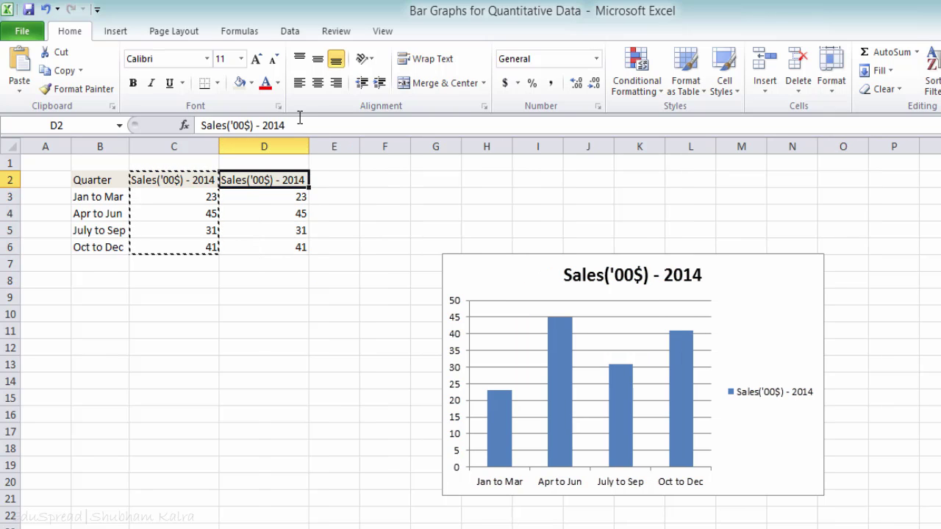
click(299, 119)
key(BackSpace)
text(5)
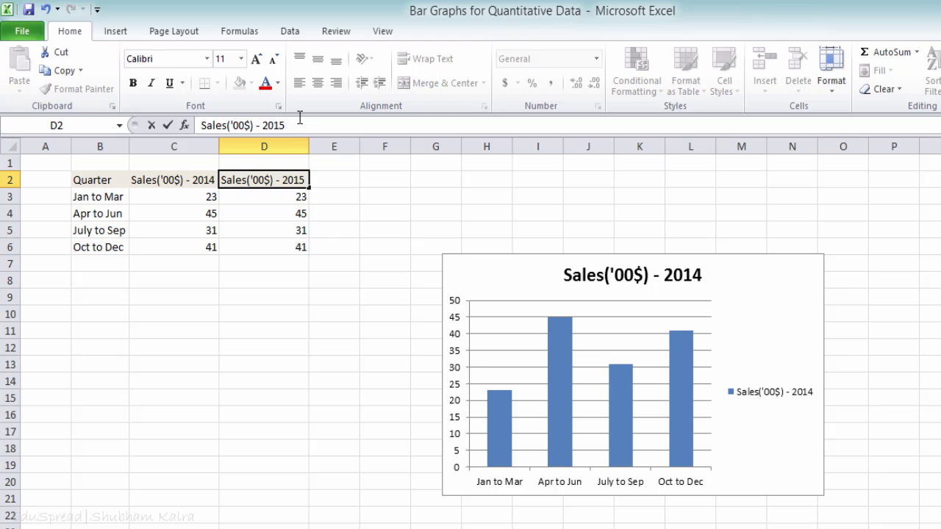
key(Return)
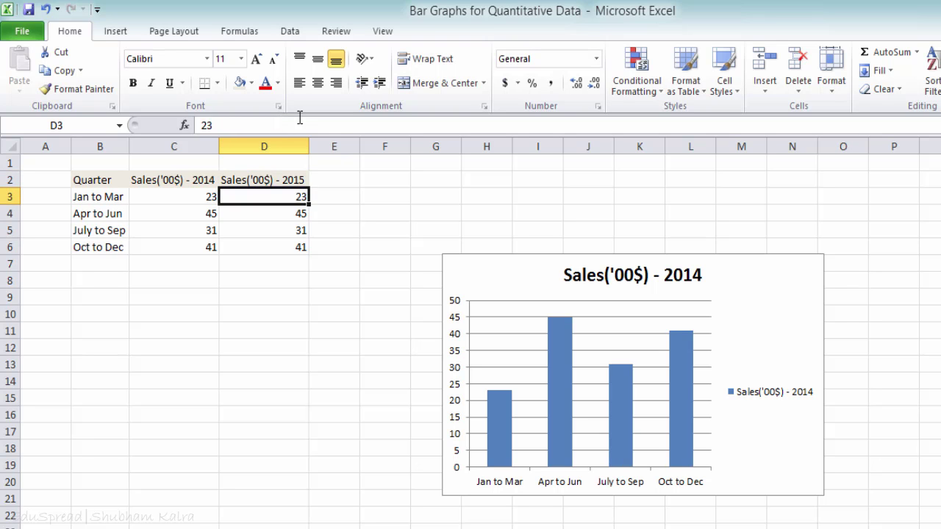
text(19)
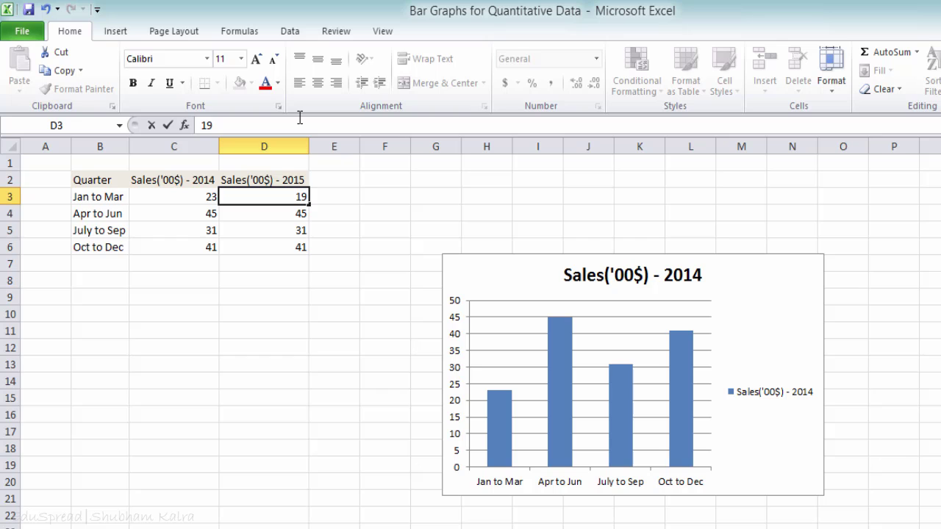
key(Return)
text(49)
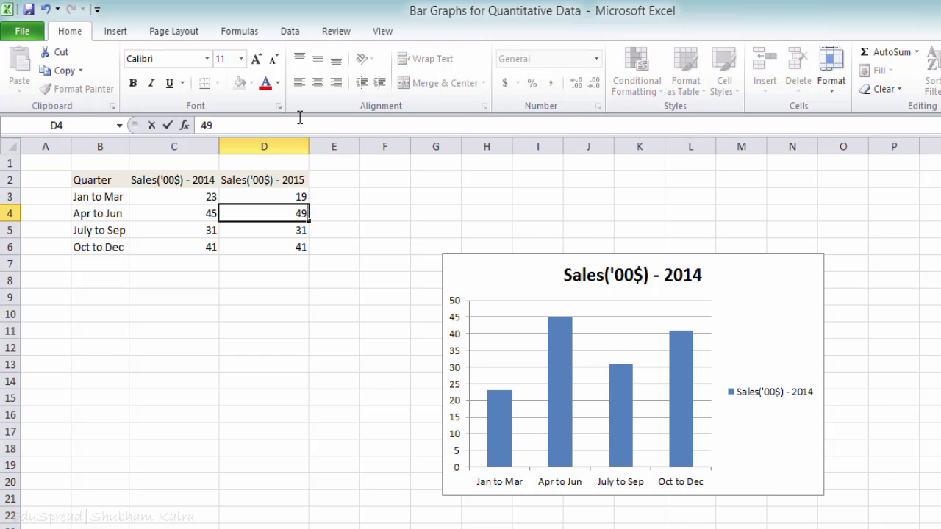
key(Return)
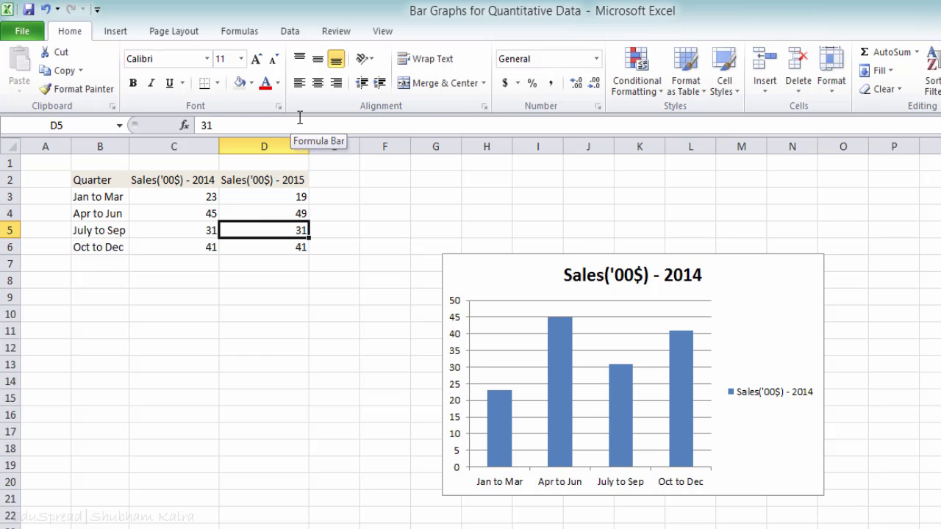
text(33)
key(Return)
text(3)
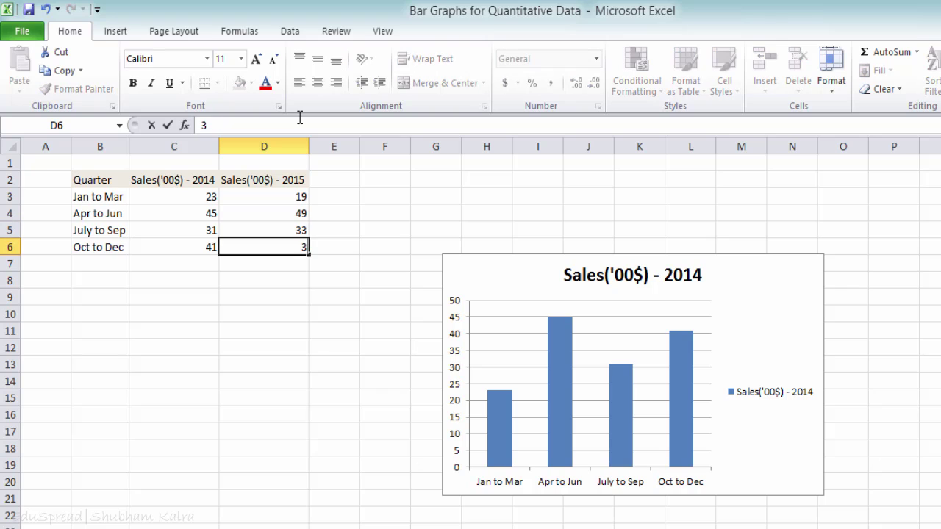
text(9)
Step: Commit the 39 entry in D6 and delete the old 2014 column chart
click(336, 314)
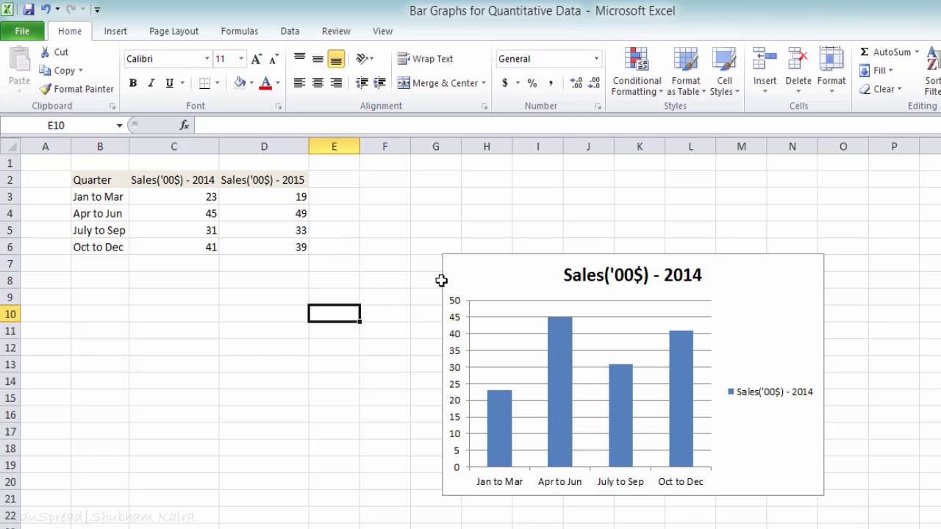
click(441, 280)
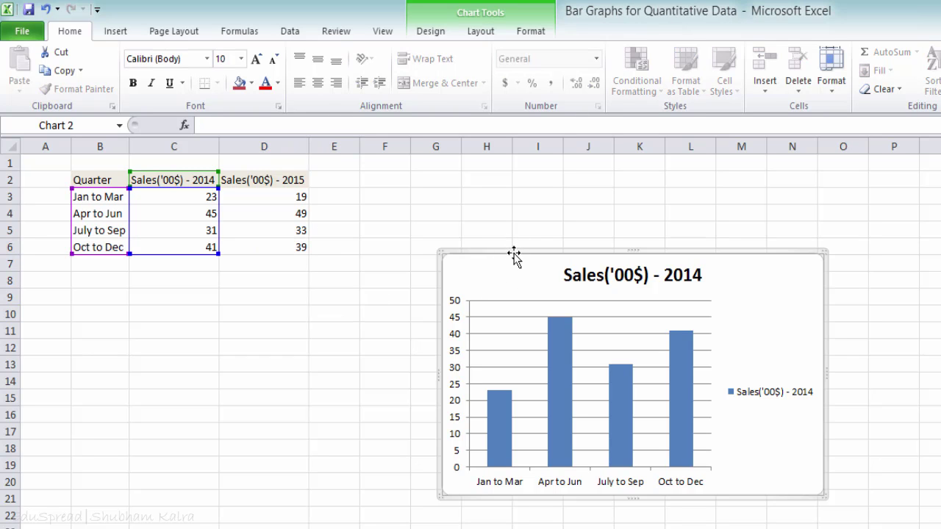
key(Delete)
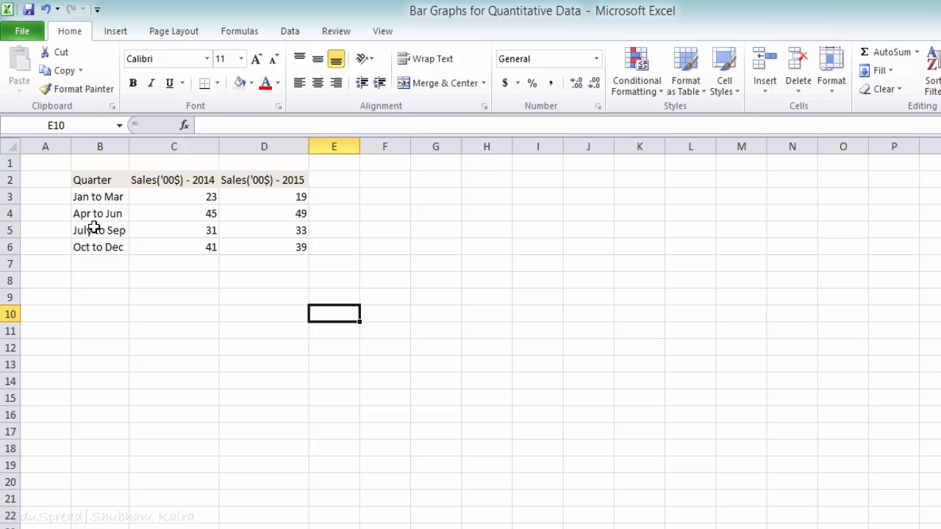
Step: Insert a 2-D clustered column chart from B2:D6 comparing 2014 and 2015 sales
drag(118, 181, 265, 247)
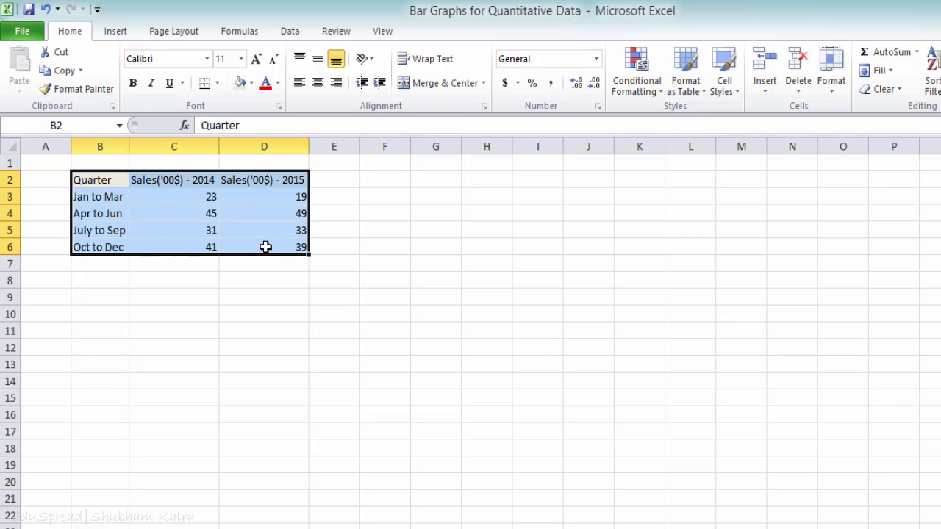
click(114, 29)
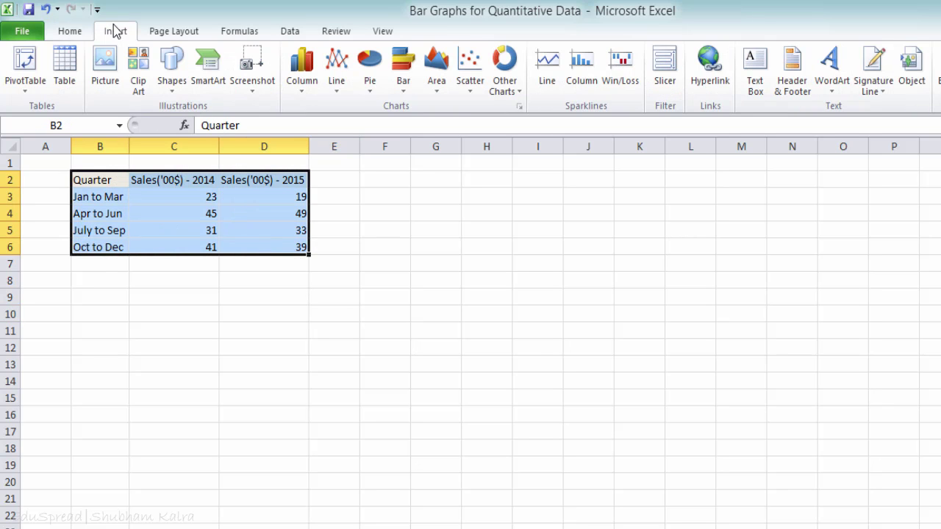
click(319, 86)
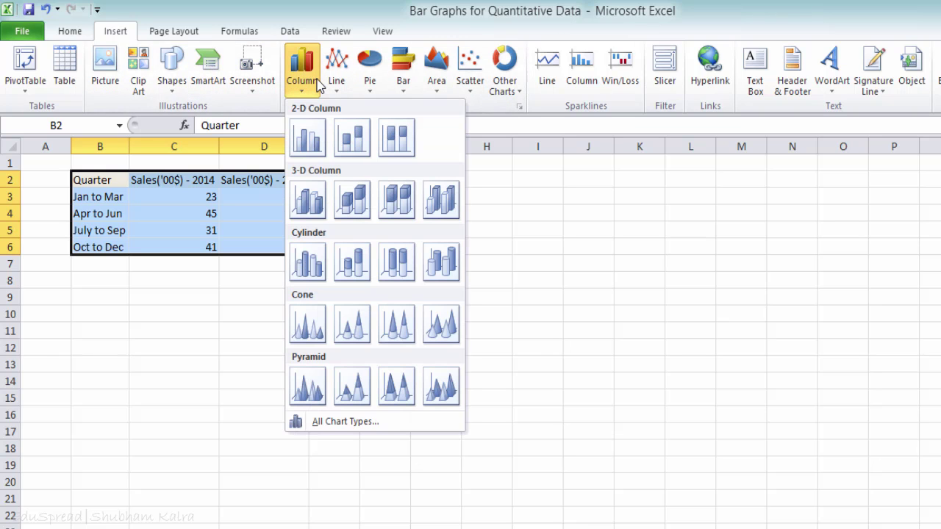
click(308, 134)
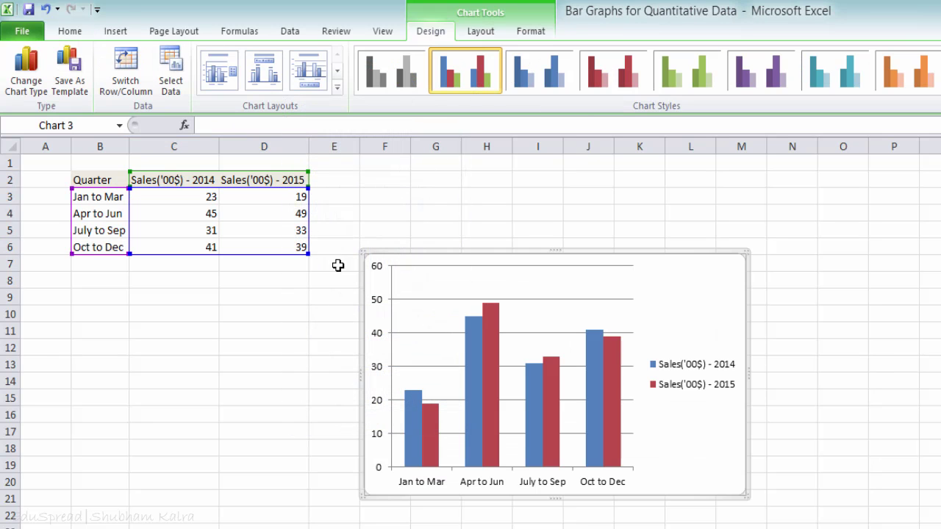
Step: Enlarge the two-year chart and move it below and right of the table, clear of the 2015 figures
drag(361, 254, 269, 197)
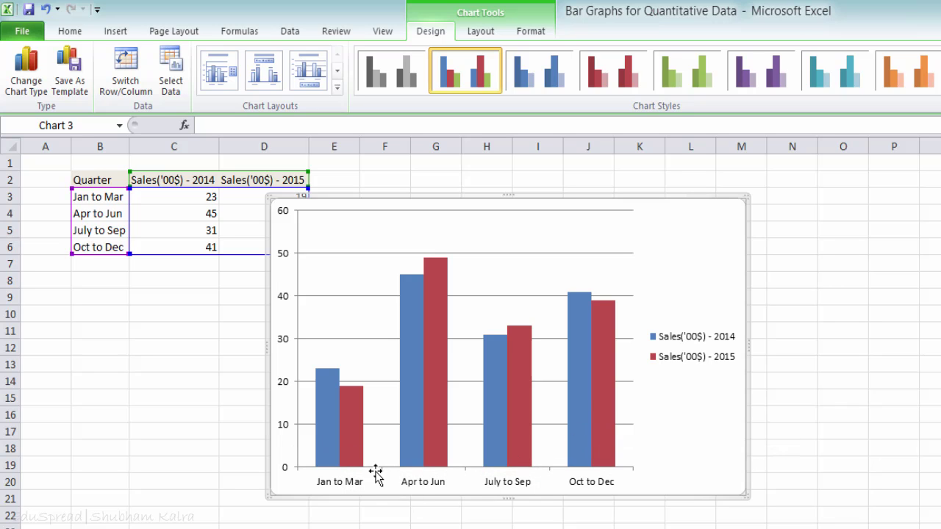
mouse_move(591, 401)
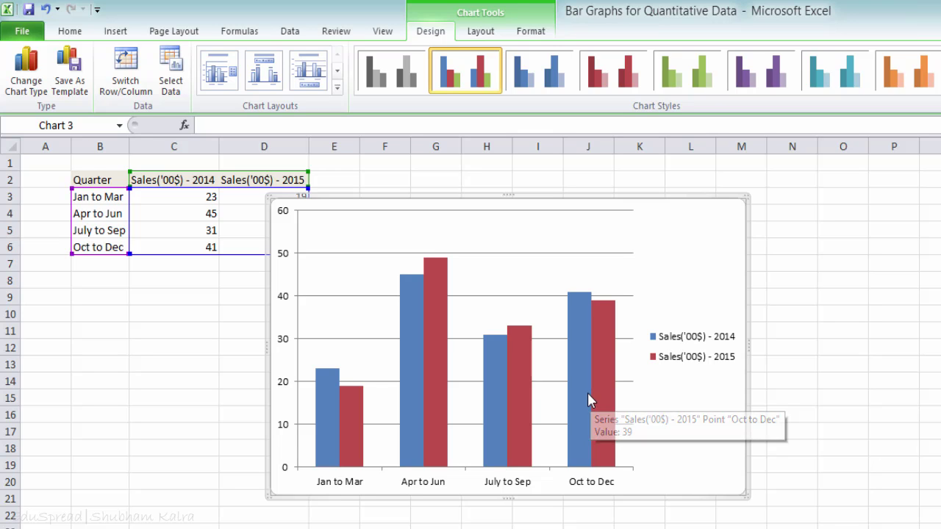
mouse_move(586, 379)
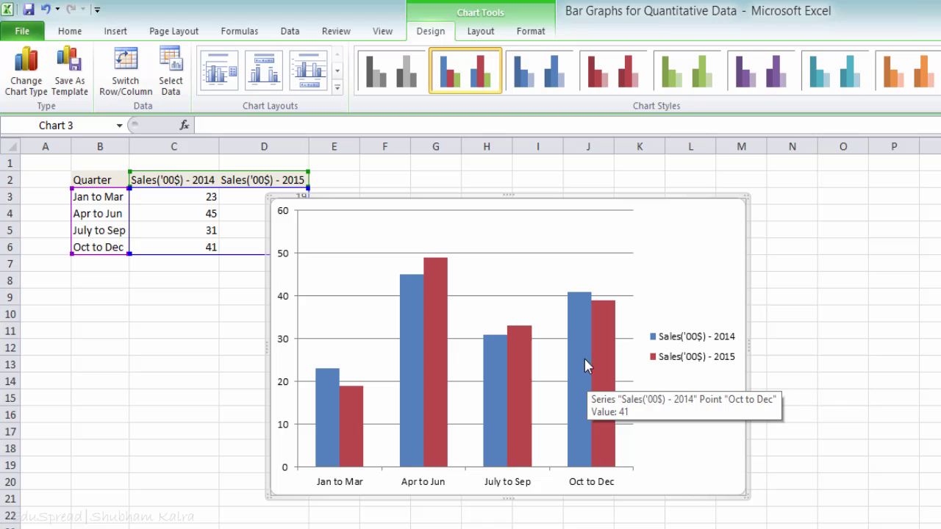
mouse_move(586, 423)
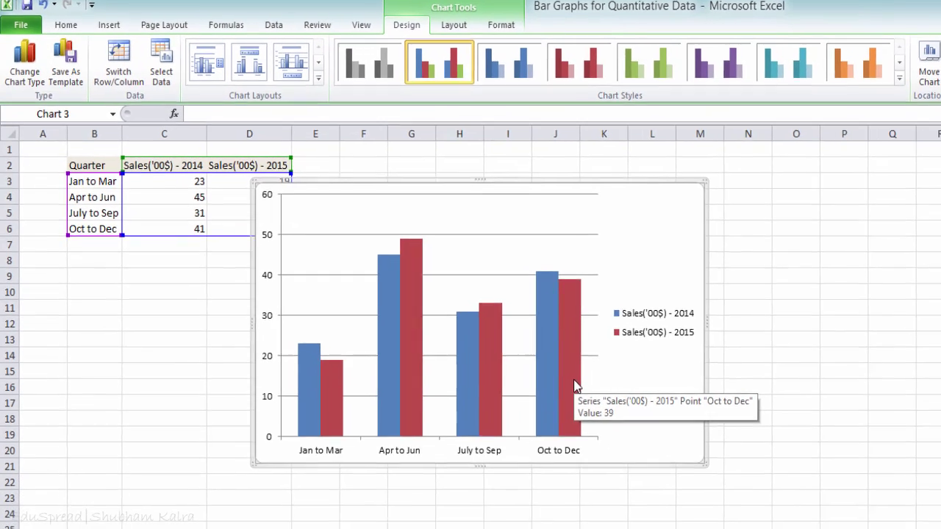
drag(407, 269, 449, 294)
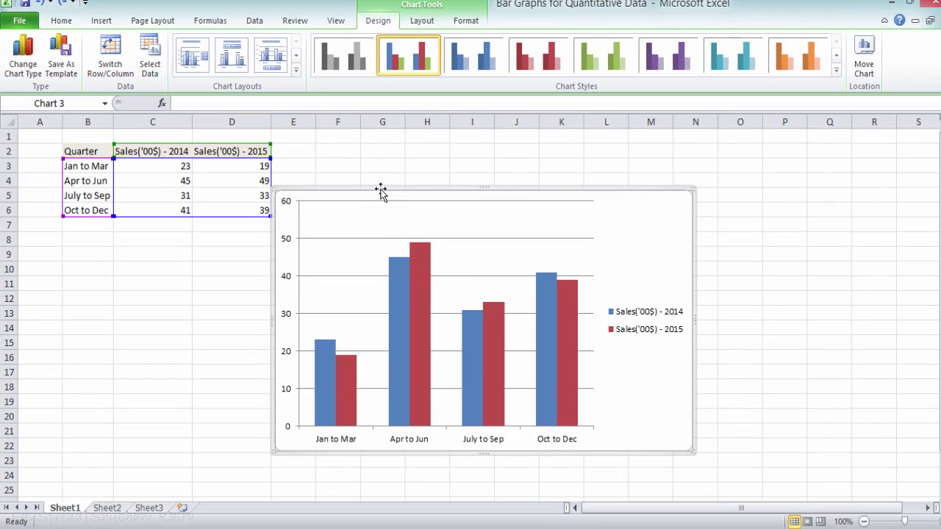
drag(381, 191, 447, 264)
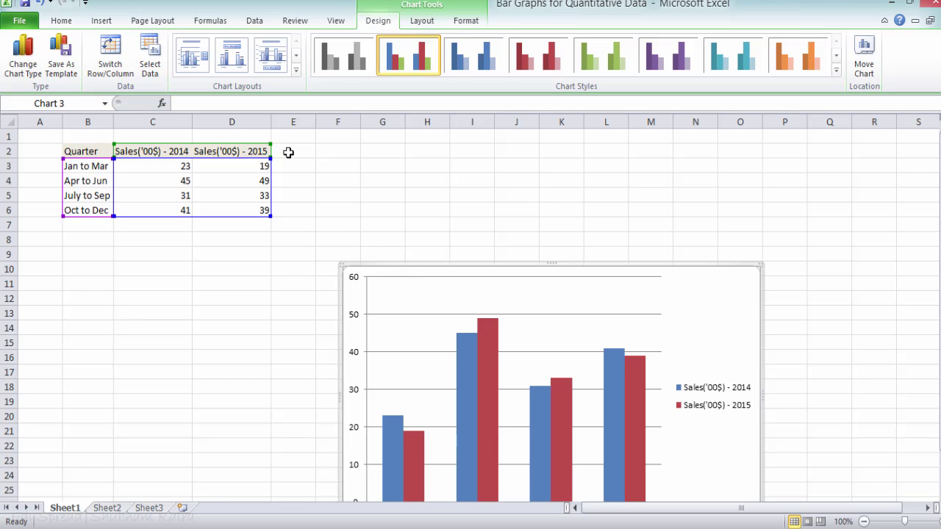
Step: Copy the 2015 header into E2, change it to Sales('00$) - 2013 and autofit column E
click(303, 135)
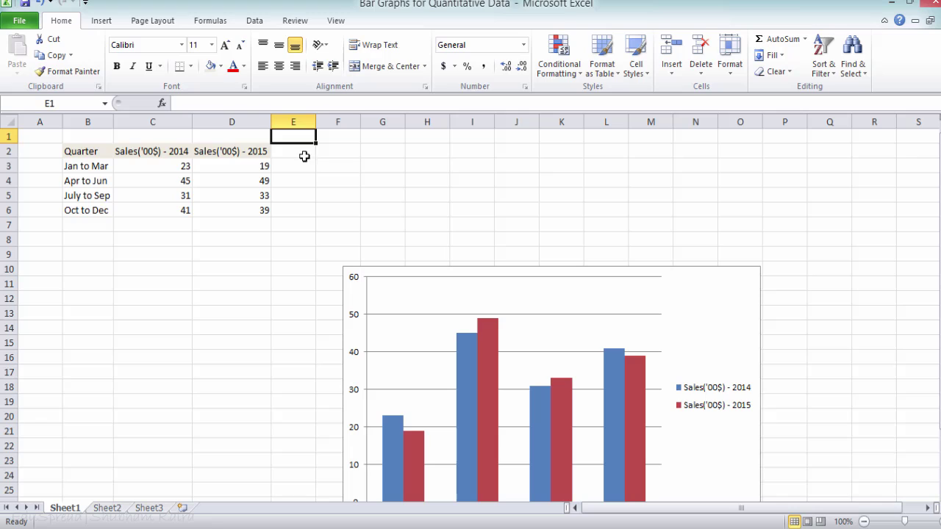
click(302, 163)
click(257, 155)
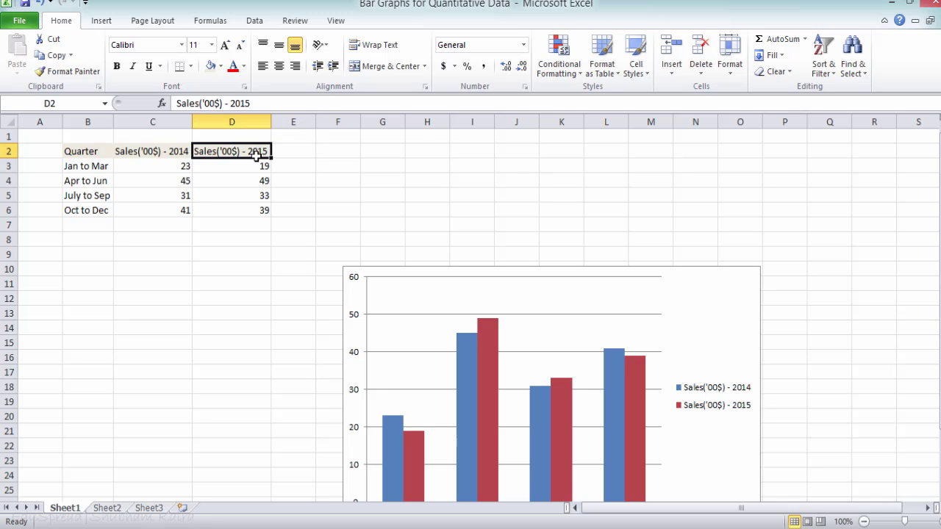
key(ctrl+c)
click(291, 152)
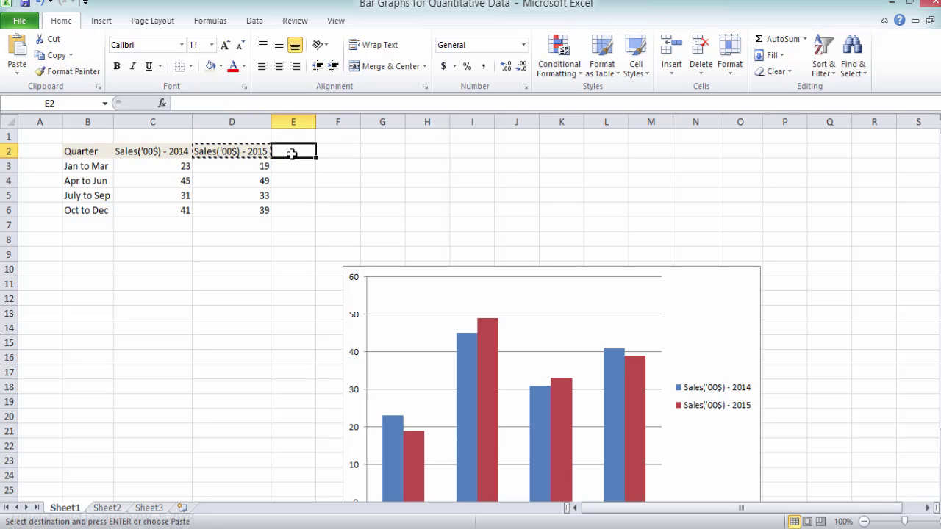
key(ctrl+v)
click(259, 104)
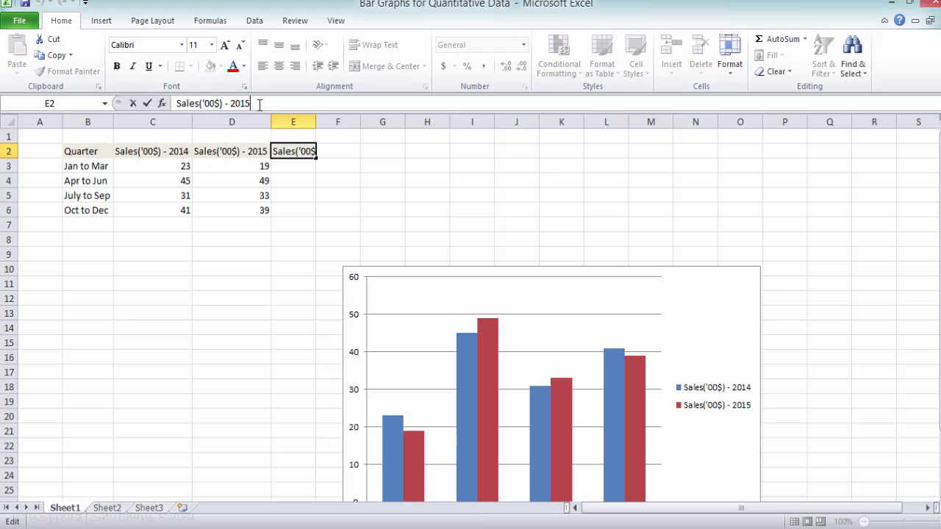
key(BackSpace)
text(3)
key(Return)
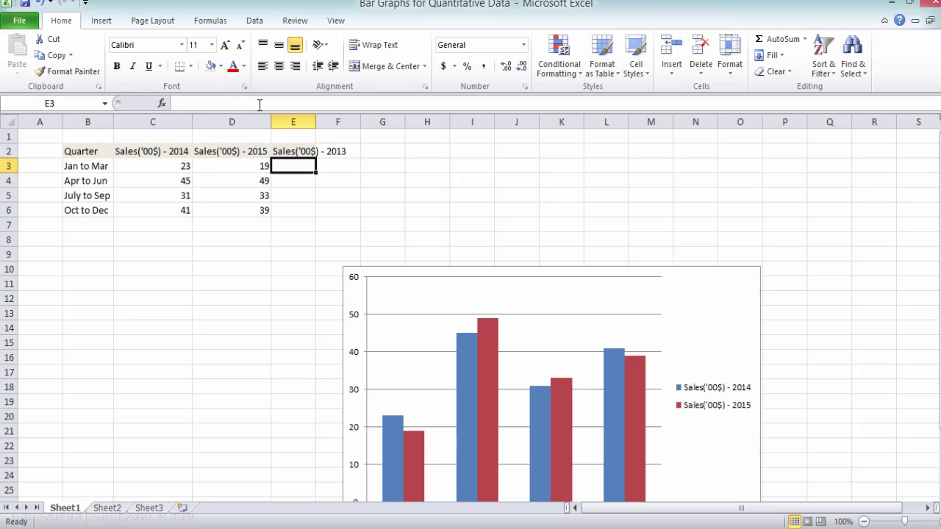
double_click(316, 125)
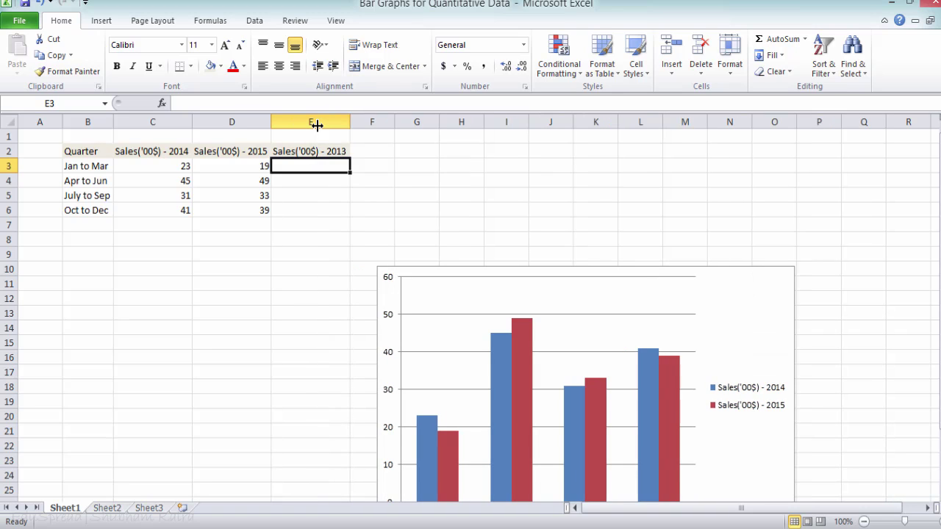
Step: Enter the 2013 sales 31, 41, 28 and 36 into E3:E6
text(31)
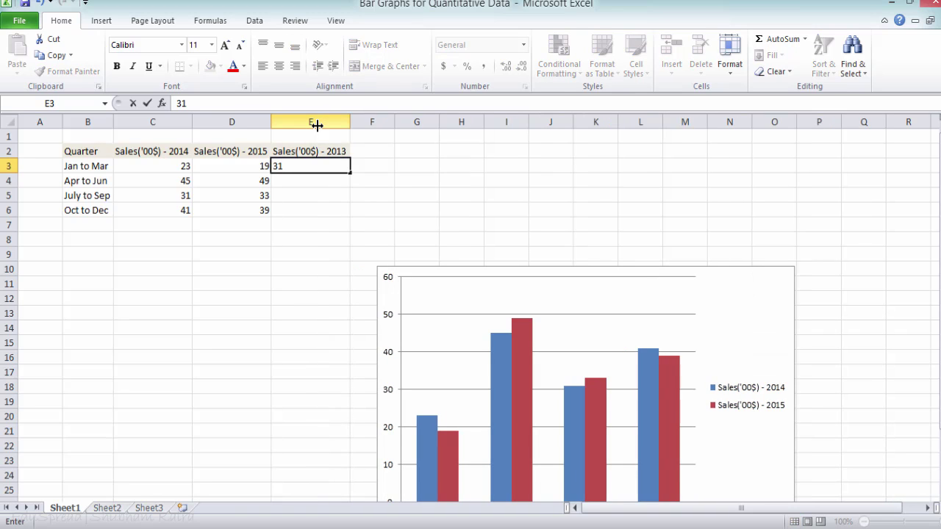
key(Return)
text(41)
key(Return)
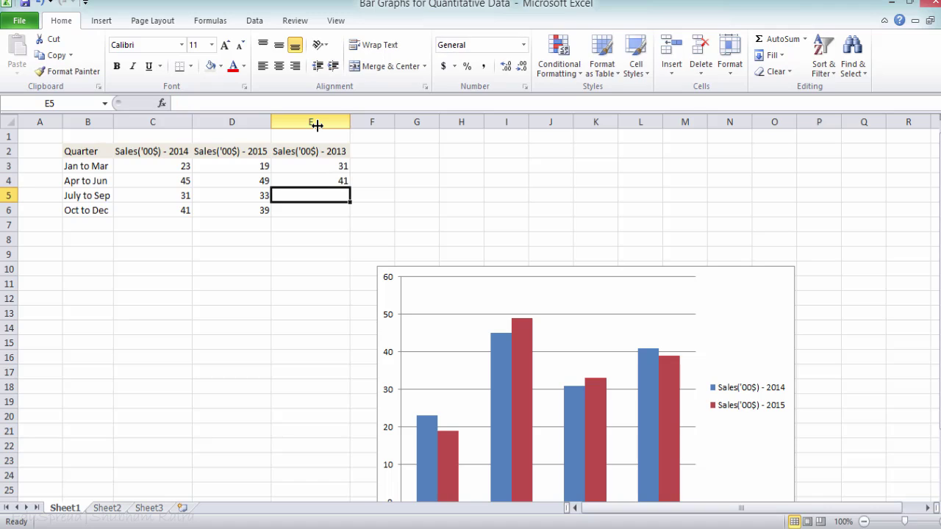
text(28)
key(Return)
text(36)
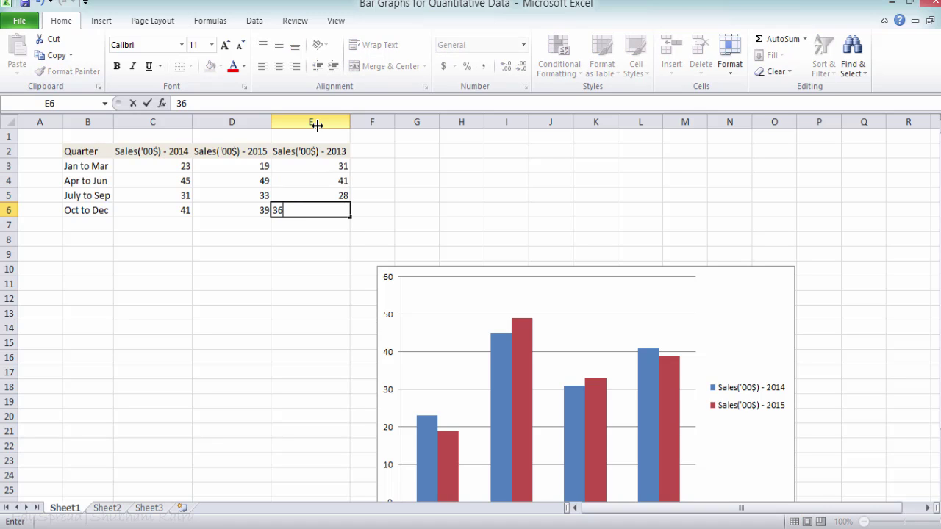
key(Return)
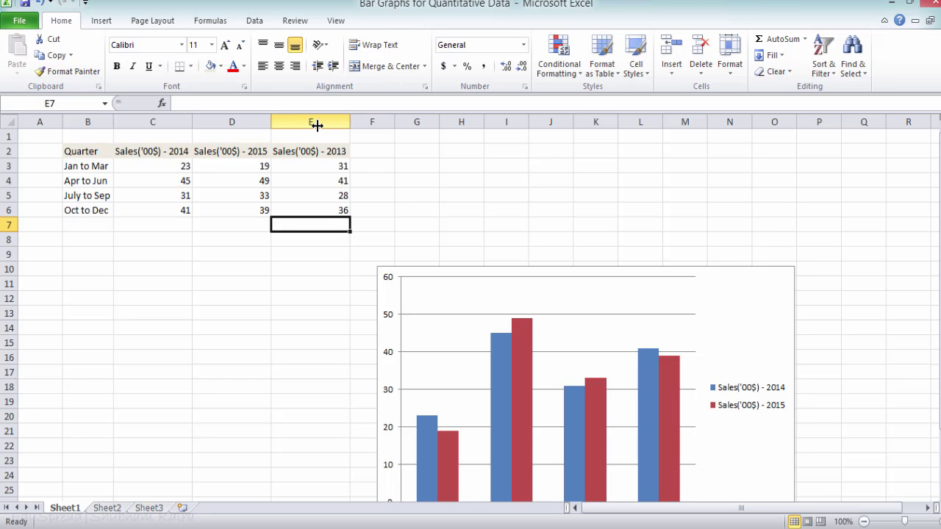
Step: Move the chart up and add a series named from E2 with values E3:E6
drag(524, 267, 525, 174)
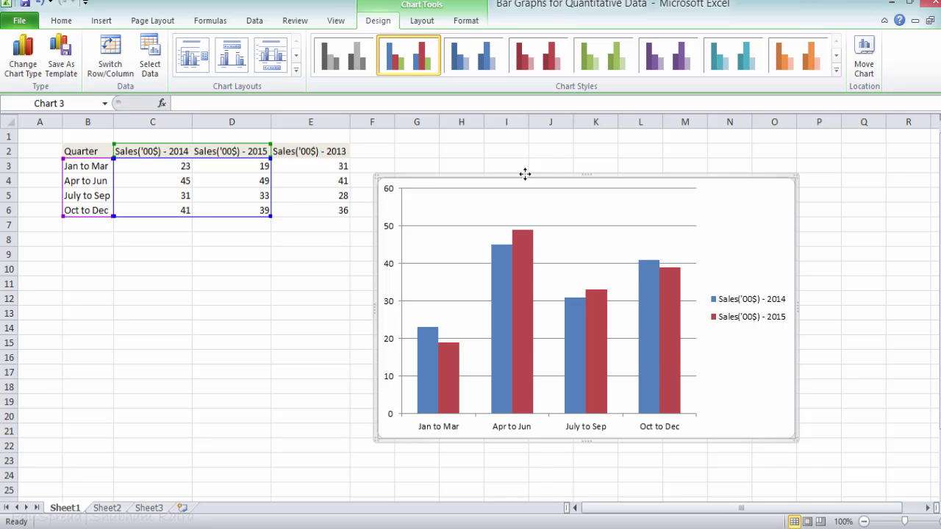
right_click(585, 242)
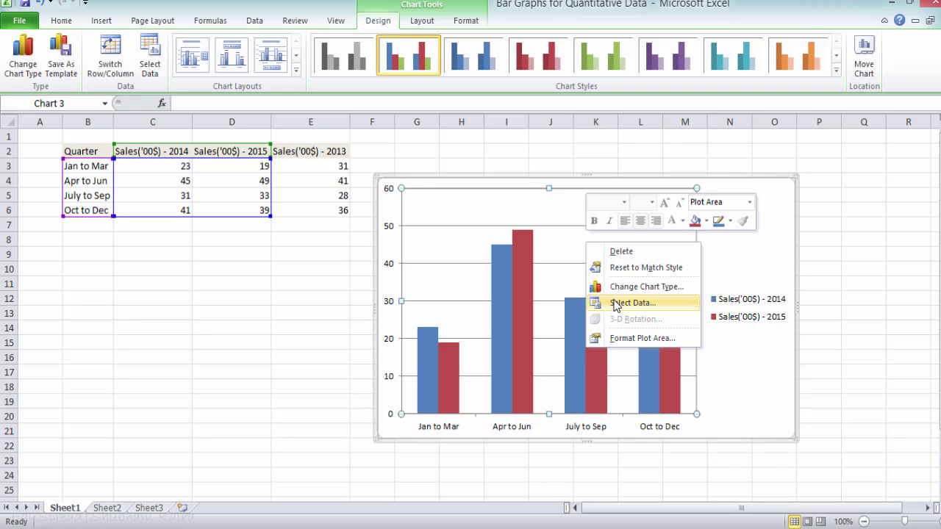
click(615, 302)
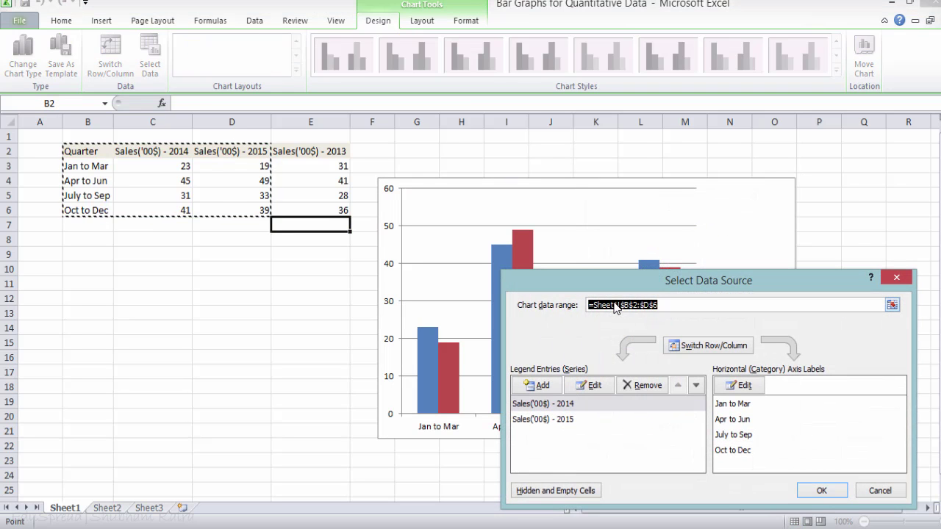
drag(568, 279, 360, 186)
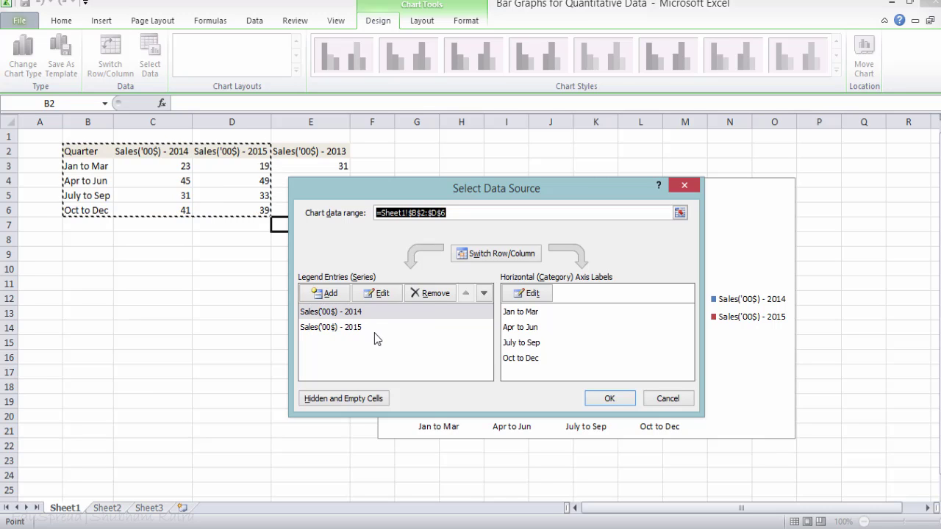
click(331, 293)
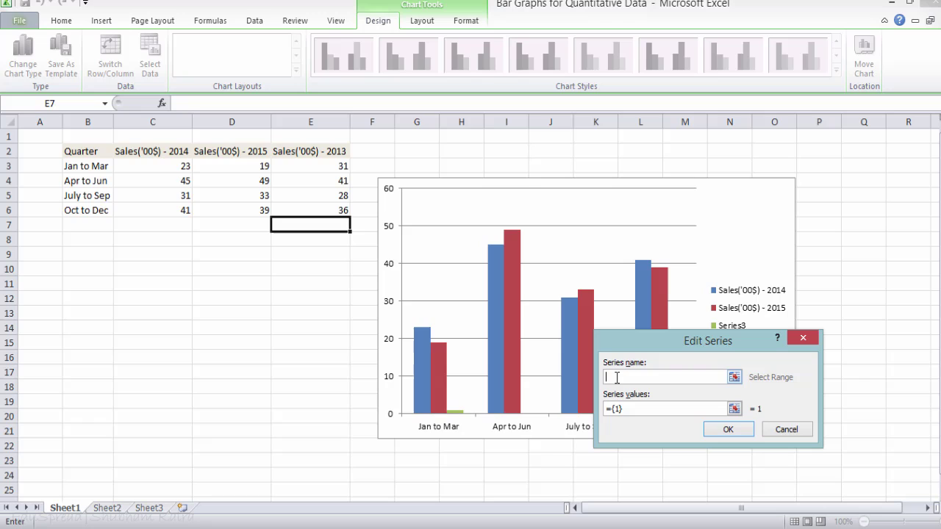
click(320, 158)
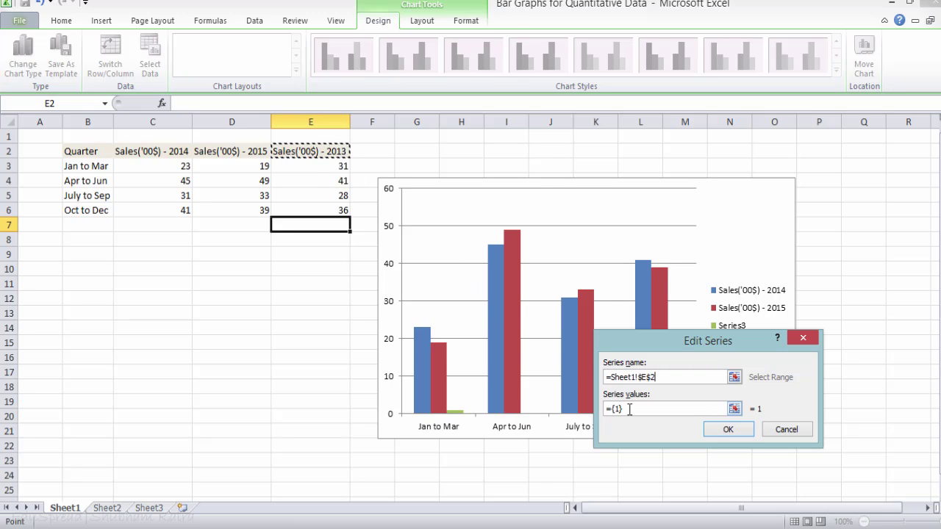
drag(629, 409, 604, 410)
key(BackSpace)
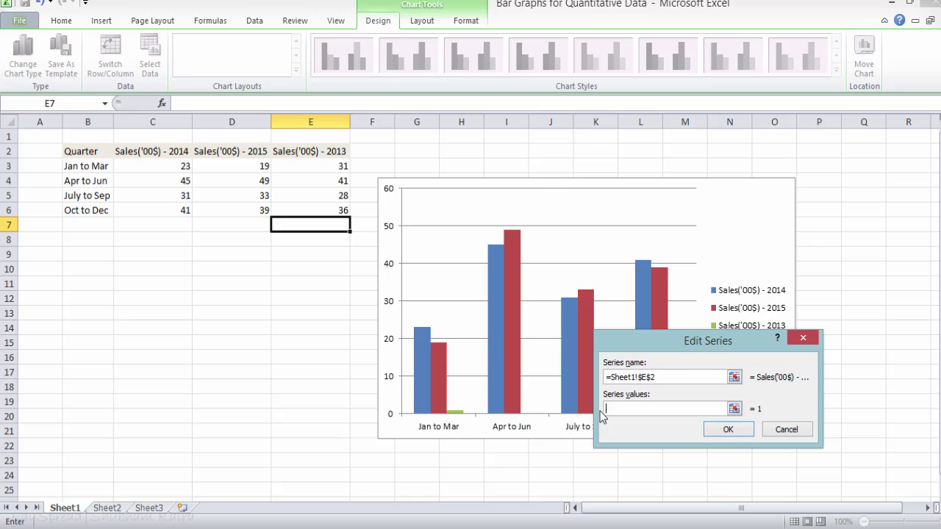
drag(342, 166, 343, 212)
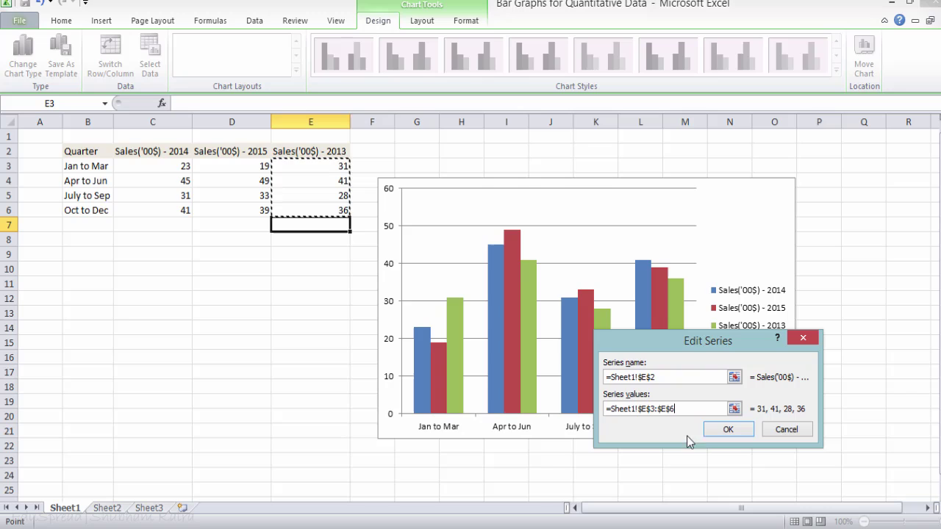
click(724, 430)
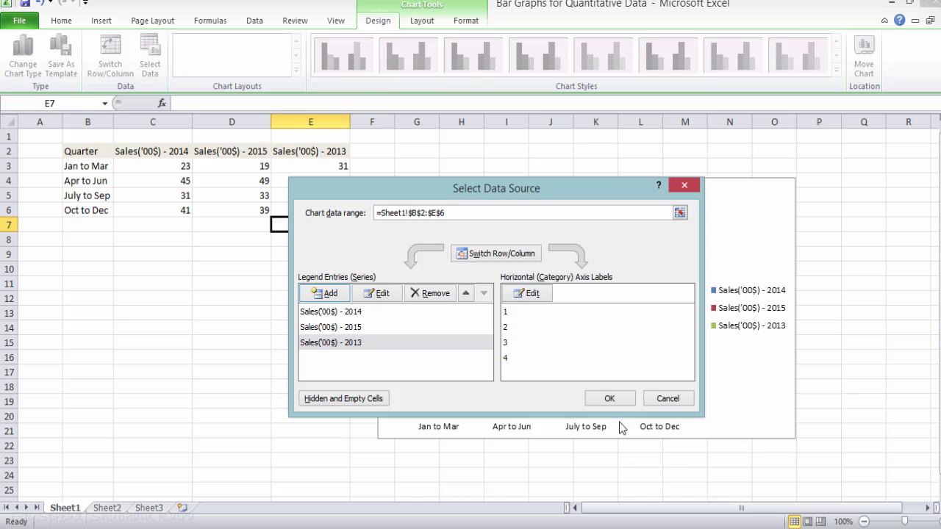
Step: Confirm the data source changes so 2013 sales appear as a third green bar per quarter
click(609, 398)
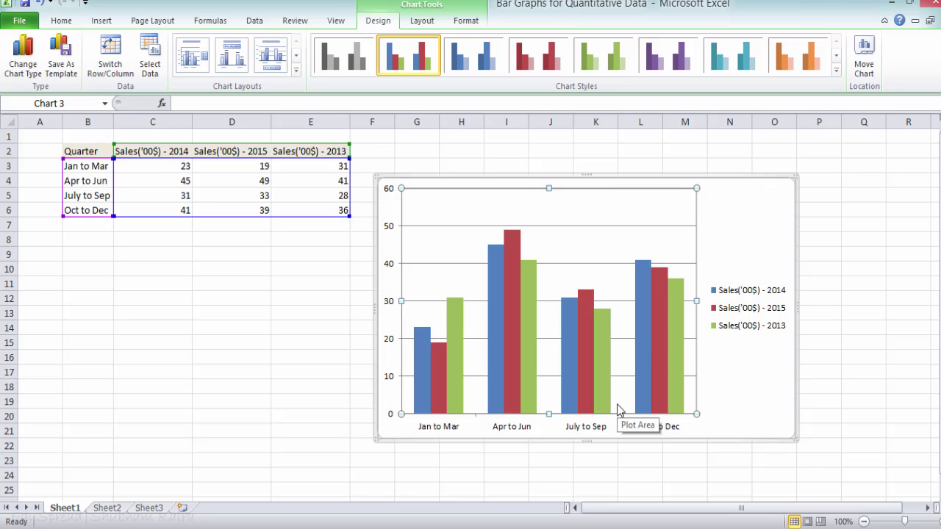
Step: Switch rows and columns in the chart's data source so the four quarters become series
right_click(593, 256)
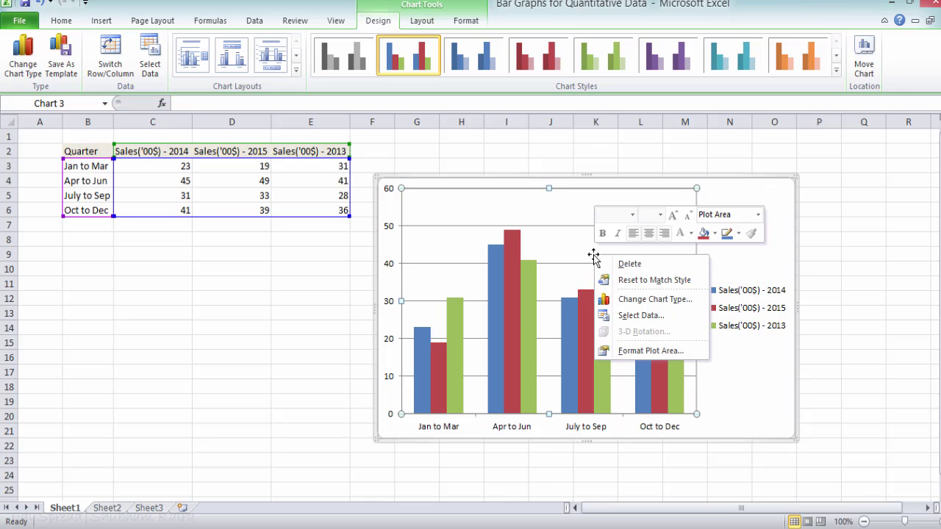
click(637, 316)
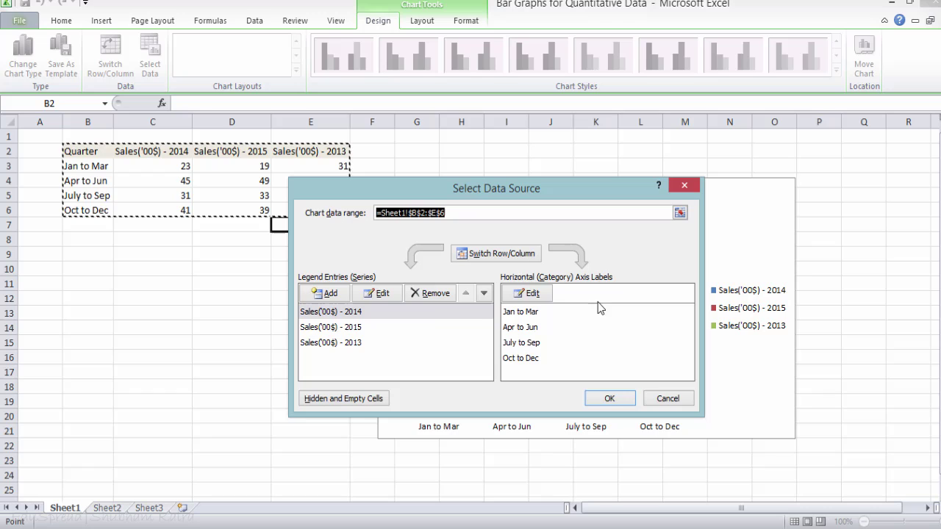
click(513, 257)
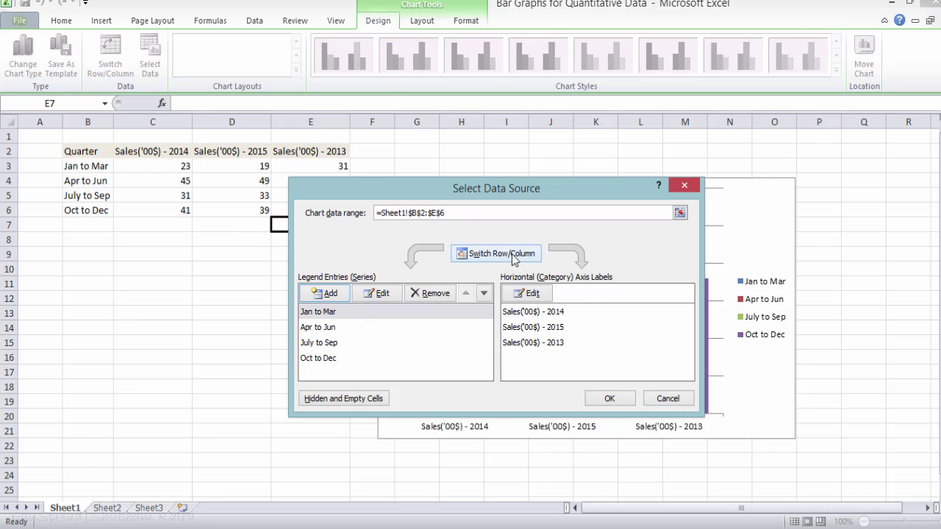
Step: Apply the switch so columns cluster by 2014, 2015 and 2013 with one bar per quarter
click(605, 398)
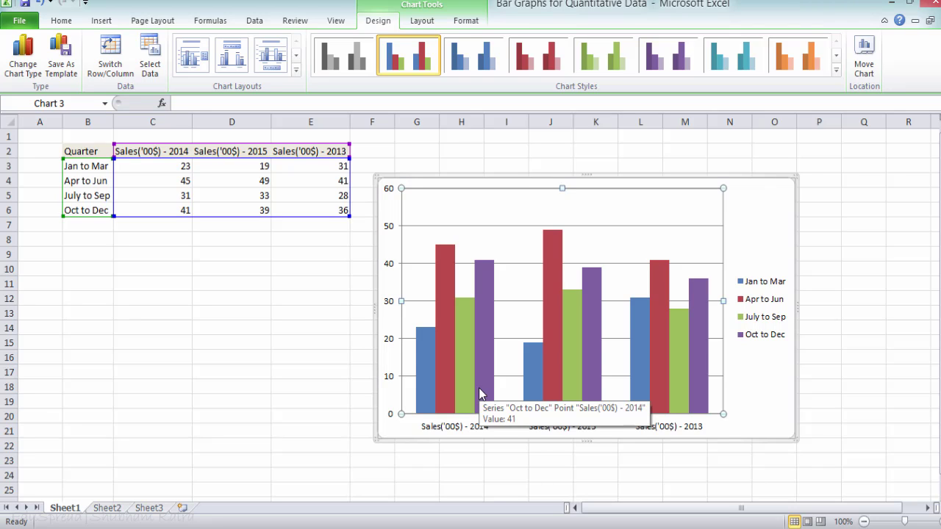
mouse_move(445, 393)
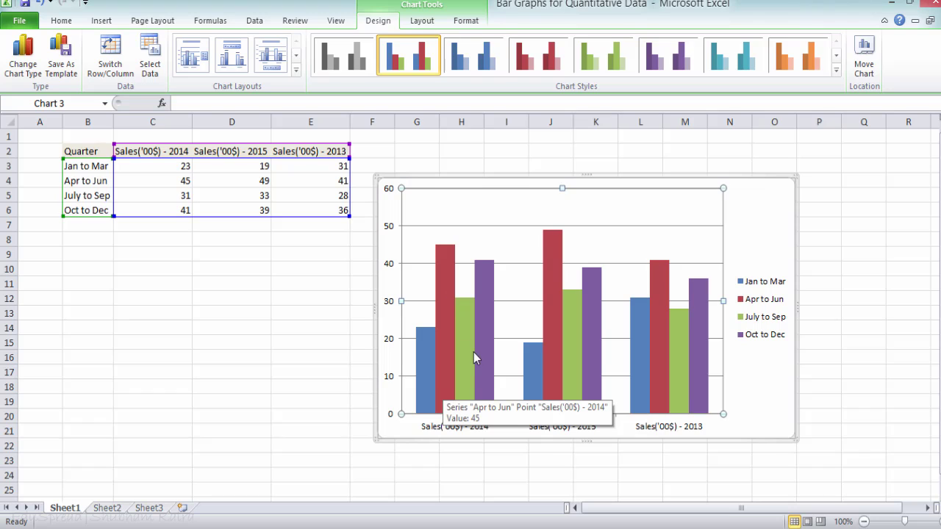
mouse_move(559, 396)
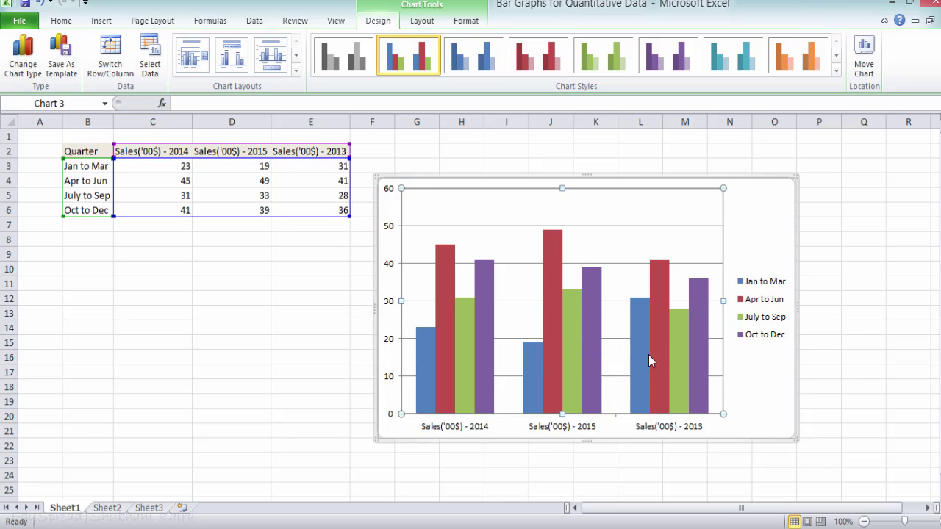
mouse_move(655, 372)
mouse_move(689, 380)
Step: Add data labels (45, 49, 41) to the red Apr to Jun series
click(447, 287)
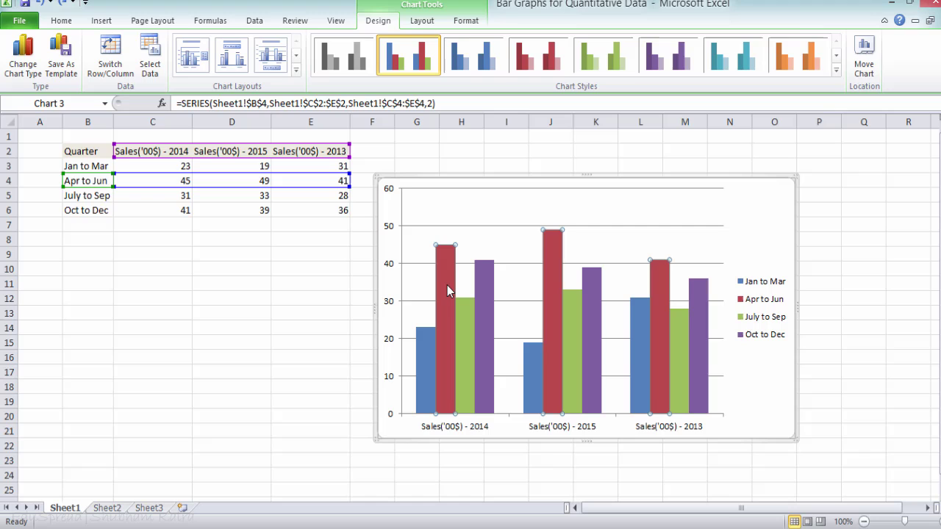
right_click(447, 285)
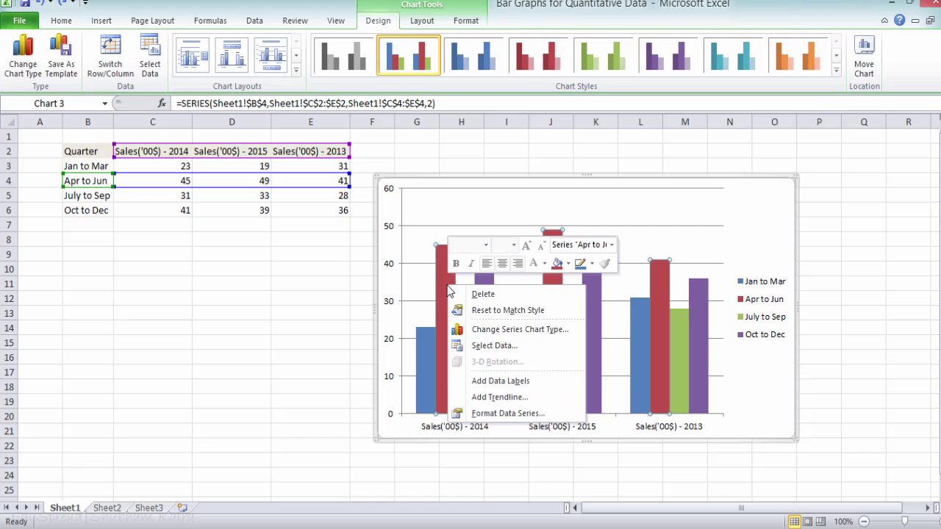
click(515, 381)
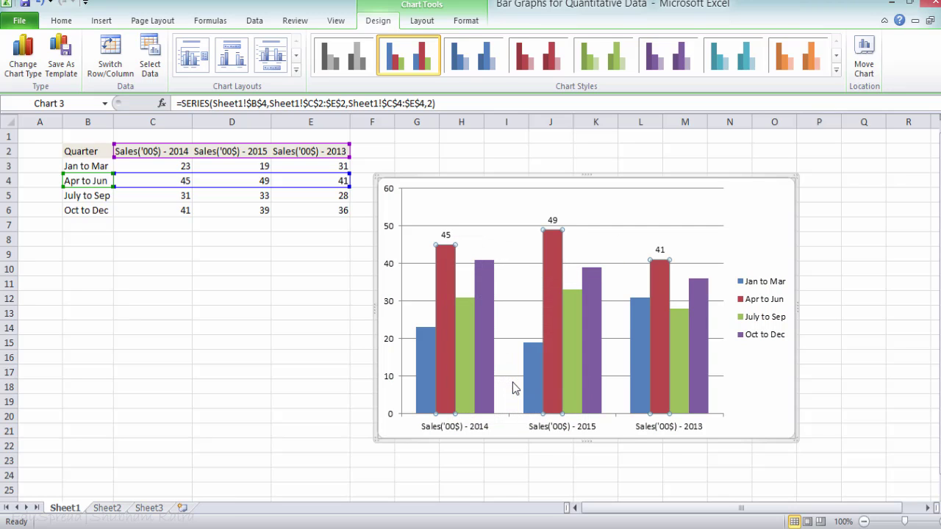
Step: Delete the chart's horizontal gridlines and deselect the chart
click(640, 228)
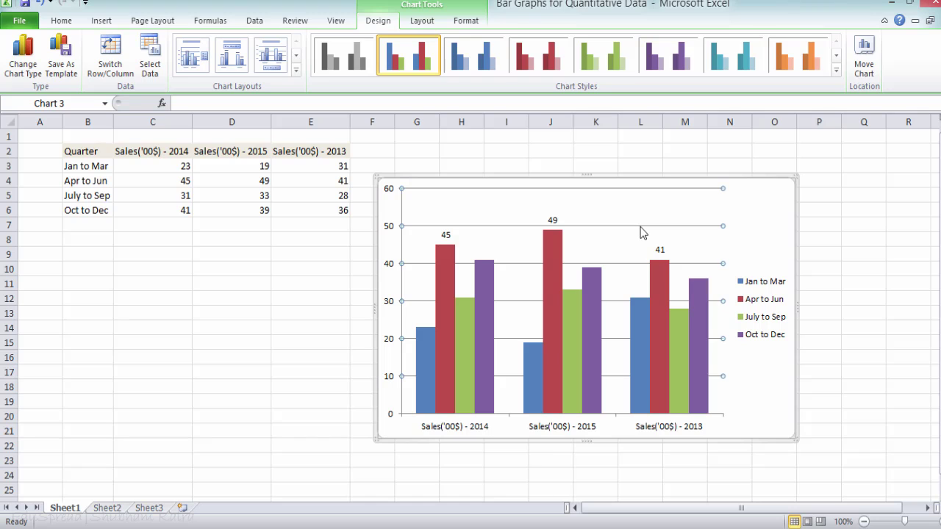
key(Delete)
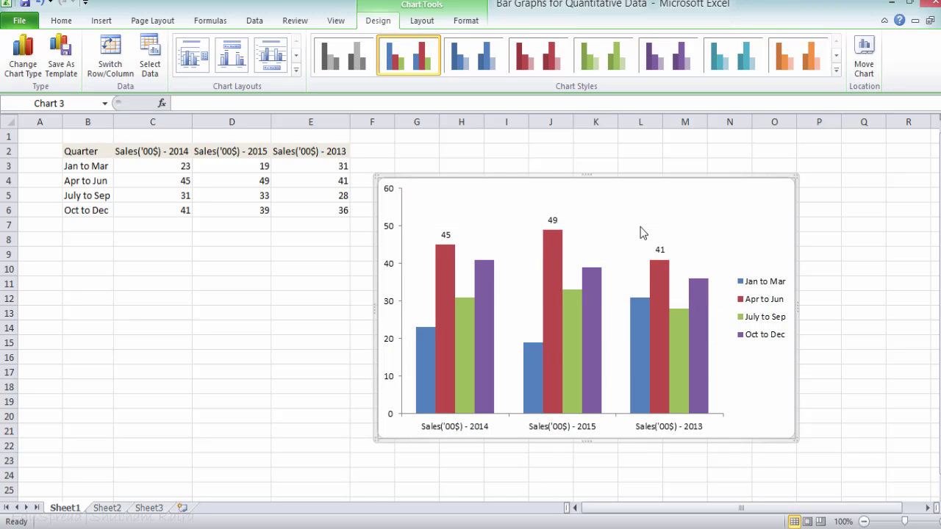
click(337, 335)
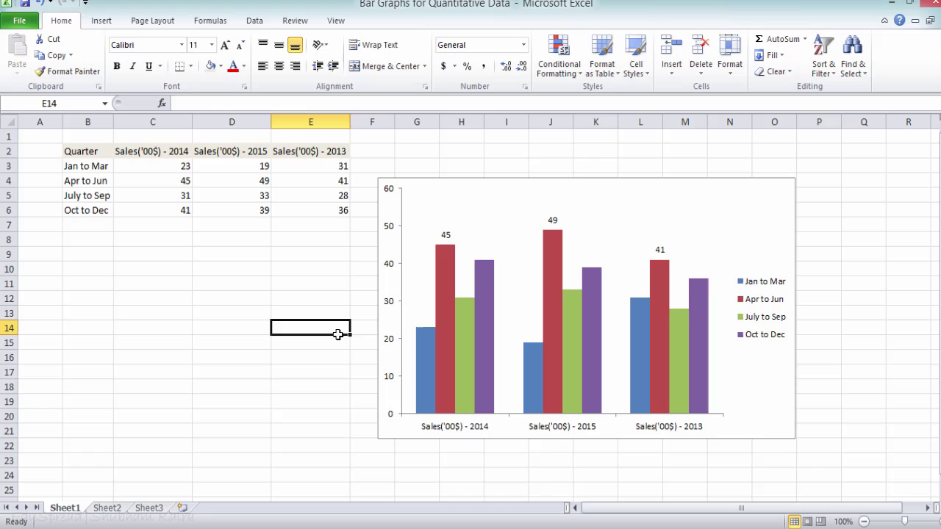